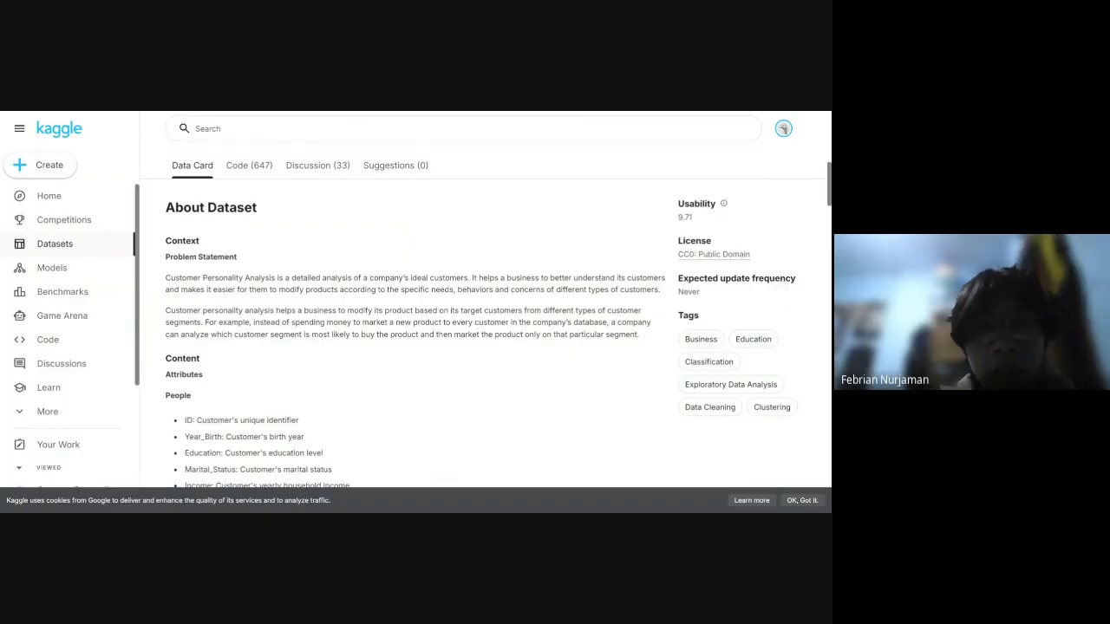
- Review the Customer Personality Analysis dataset's title, author credit and problem statement on its Kaggle data card
{"action": "scroll", "coordinate": [421, 296], "scroll_direction": "up", "scroll_amount": 2}
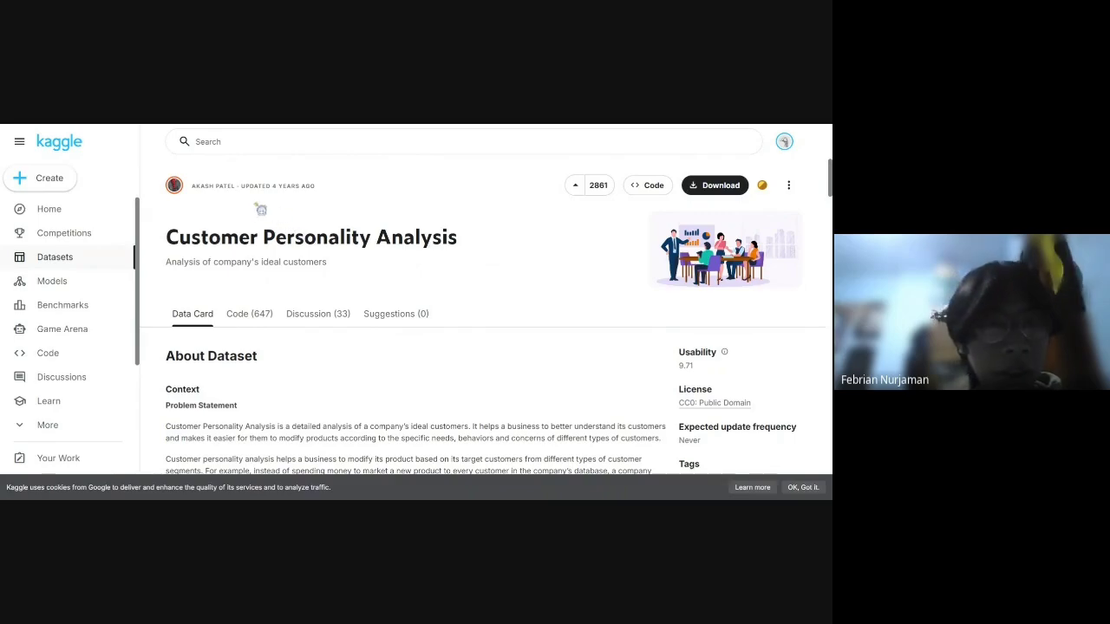
{"action": "left_click_drag", "start_coordinate": [234, 185], "coordinate": [192, 190]}
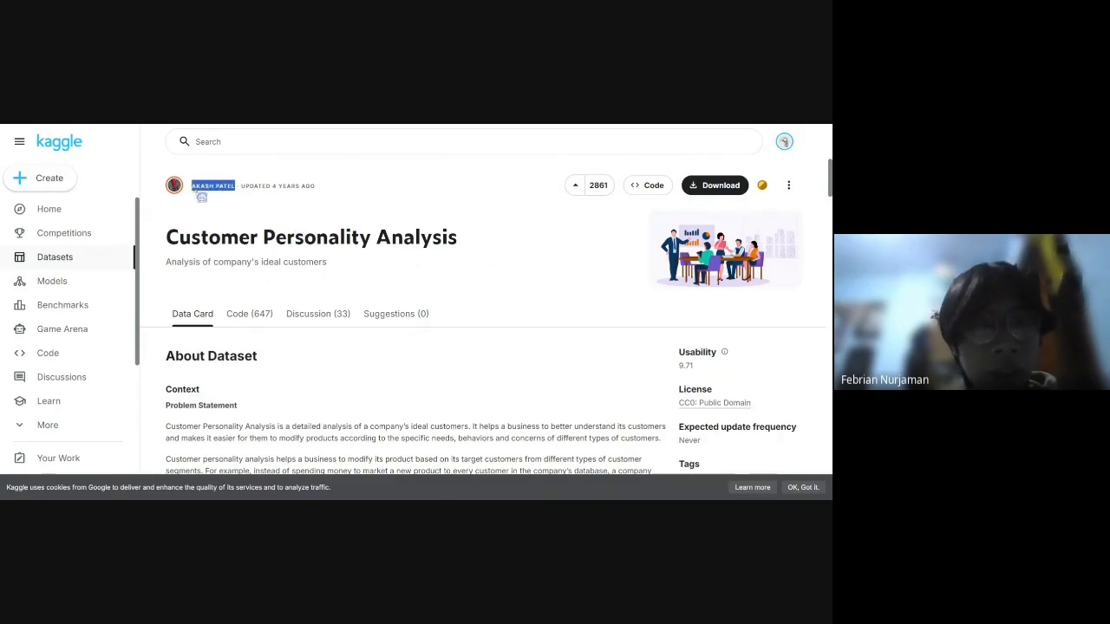
{"action": "left_click", "coordinate": [359, 264]}
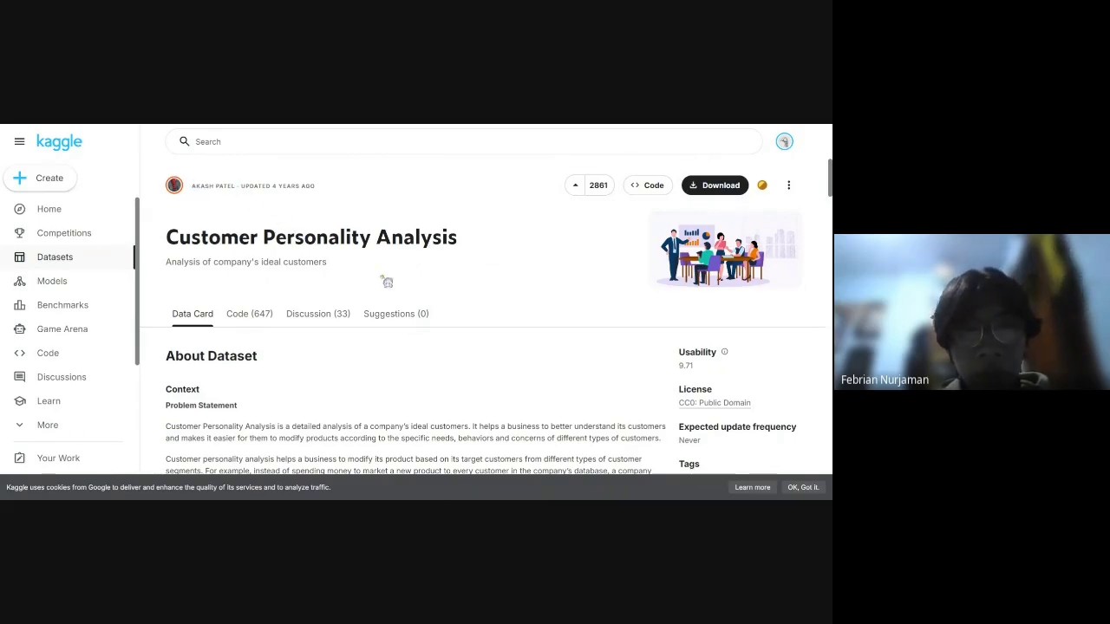
{"action": "scroll", "coordinate": [386, 282], "scroll_direction": "down", "scroll_amount": 2}
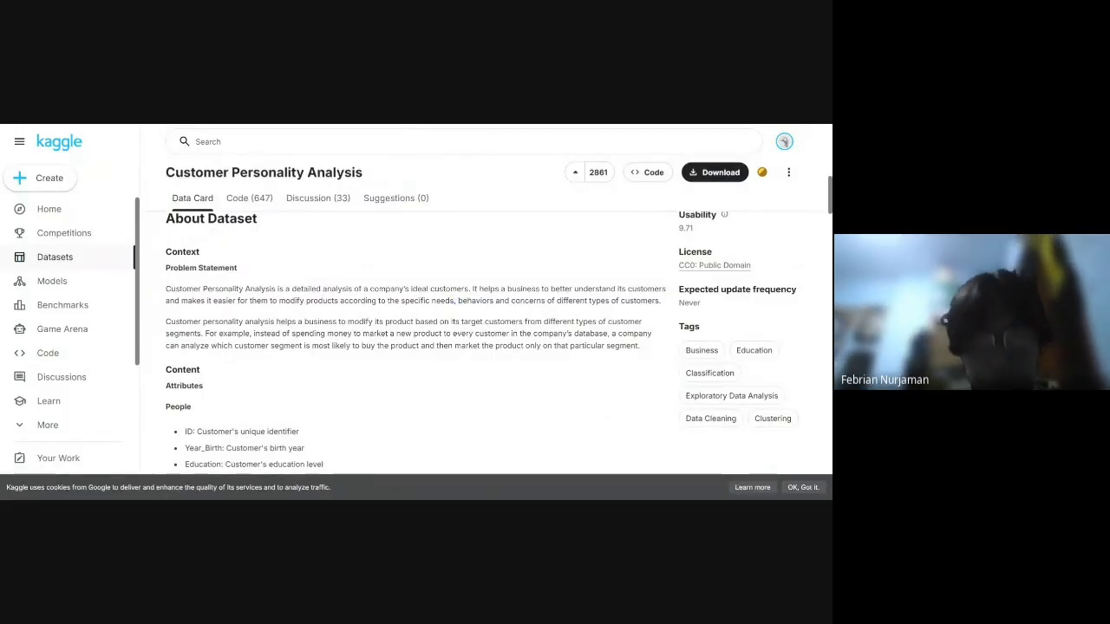
- Read through the dataset's People, Products, Promotion and Place attribute descriptions and its clustering target
{"action": "scroll", "coordinate": [439, 292], "scroll_direction": "down", "scroll_amount": 2}
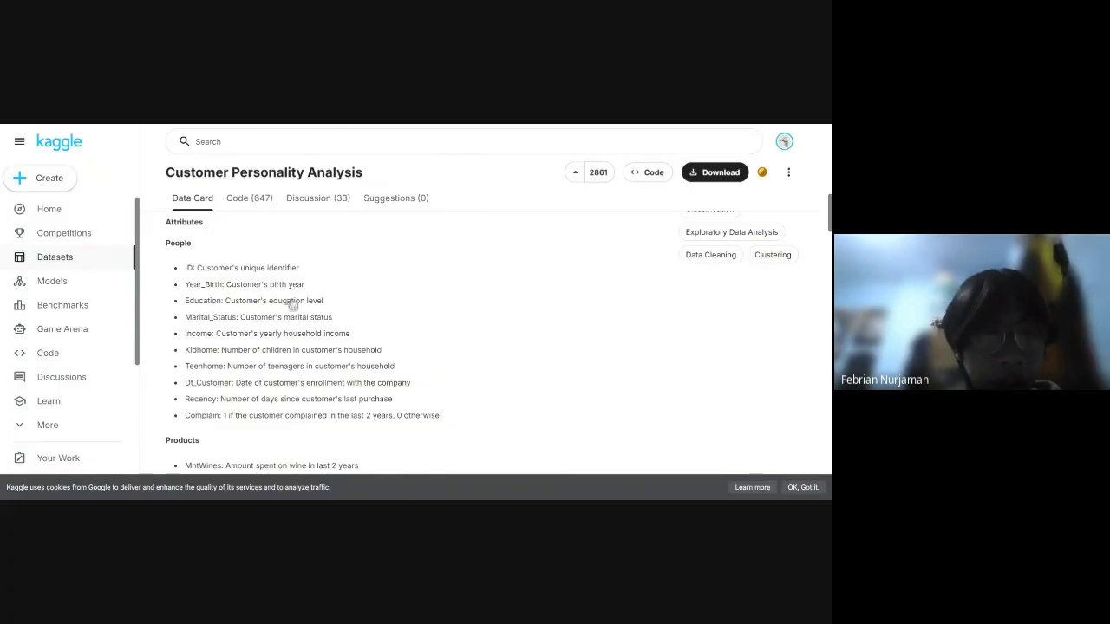
{"action": "scroll", "coordinate": [273, 300], "scroll_direction": "down", "scroll_amount": 1}
{"action": "scroll", "coordinate": [270, 296], "scroll_direction": "down", "scroll_amount": 1}
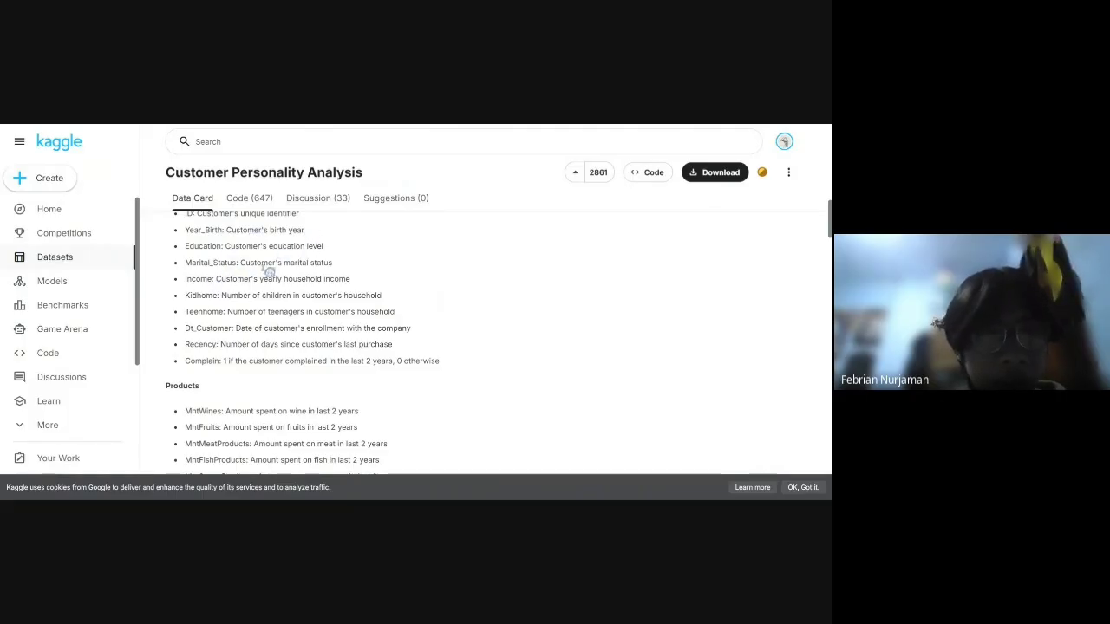
{"action": "scroll", "coordinate": [232, 309], "scroll_direction": "down", "scroll_amount": 1}
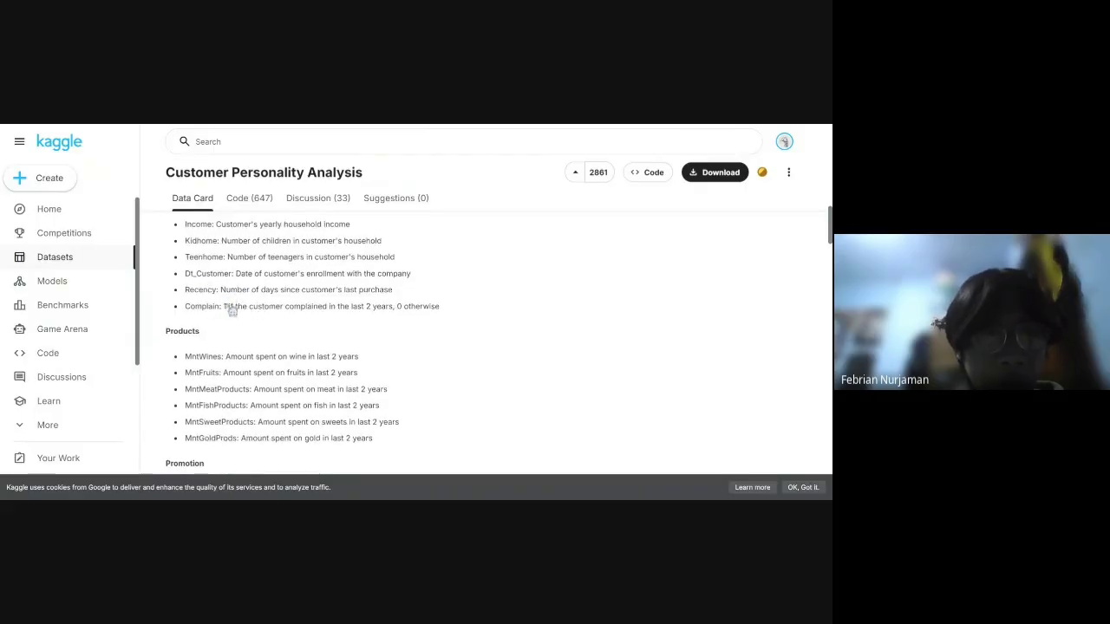
{"action": "scroll", "coordinate": [234, 313], "scroll_direction": "down", "scroll_amount": 1}
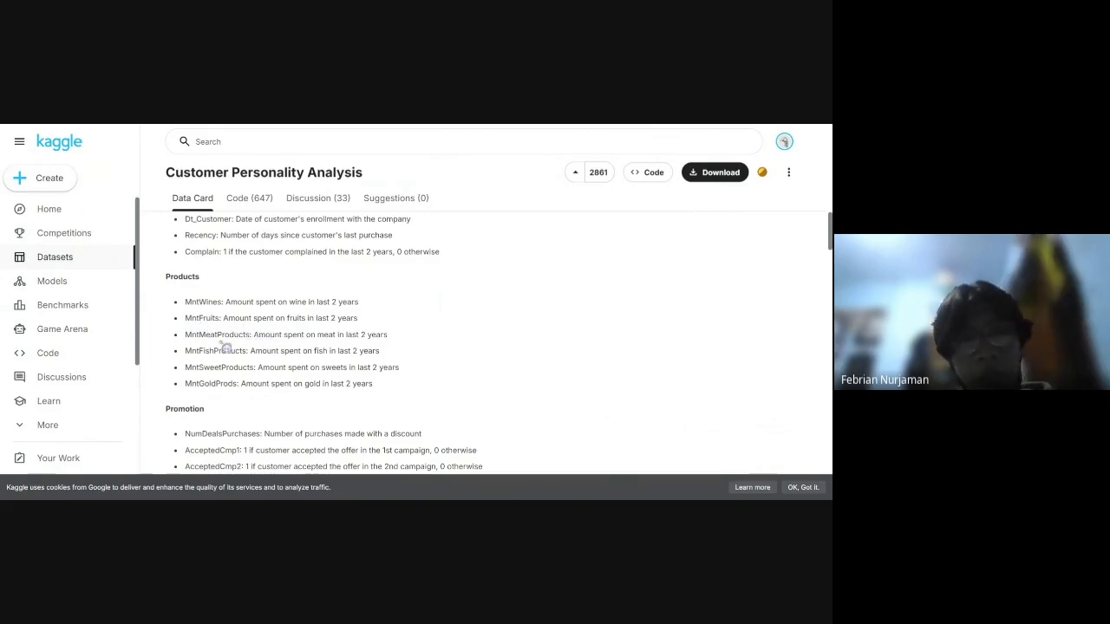
{"action": "scroll", "coordinate": [260, 350], "scroll_direction": "down", "scroll_amount": 1}
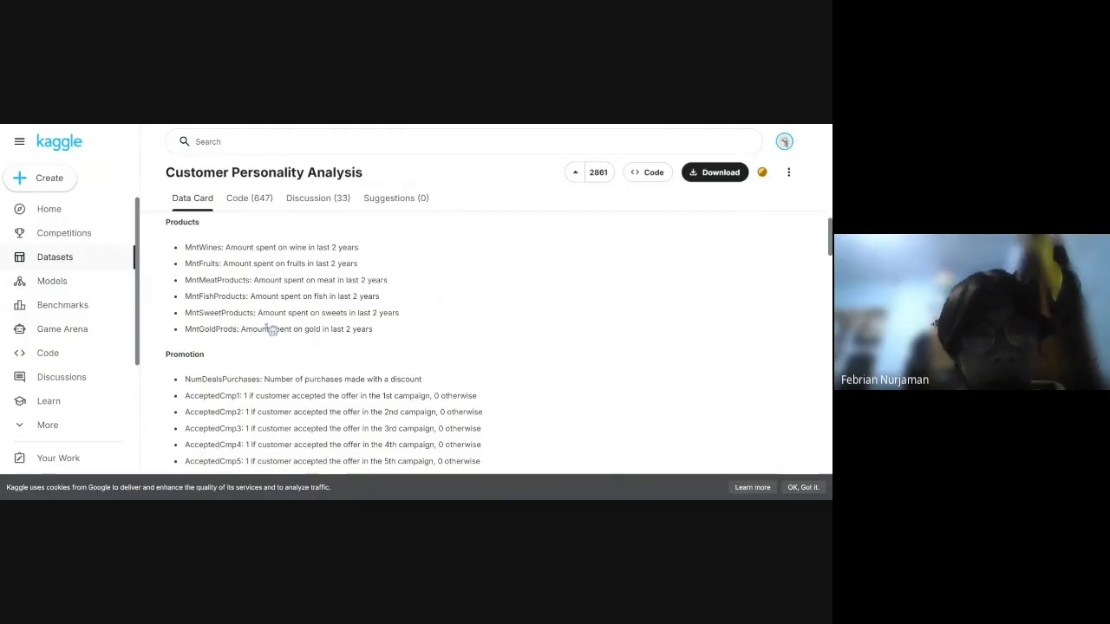
{"action": "scroll", "coordinate": [276, 333], "scroll_direction": "down", "scroll_amount": 1}
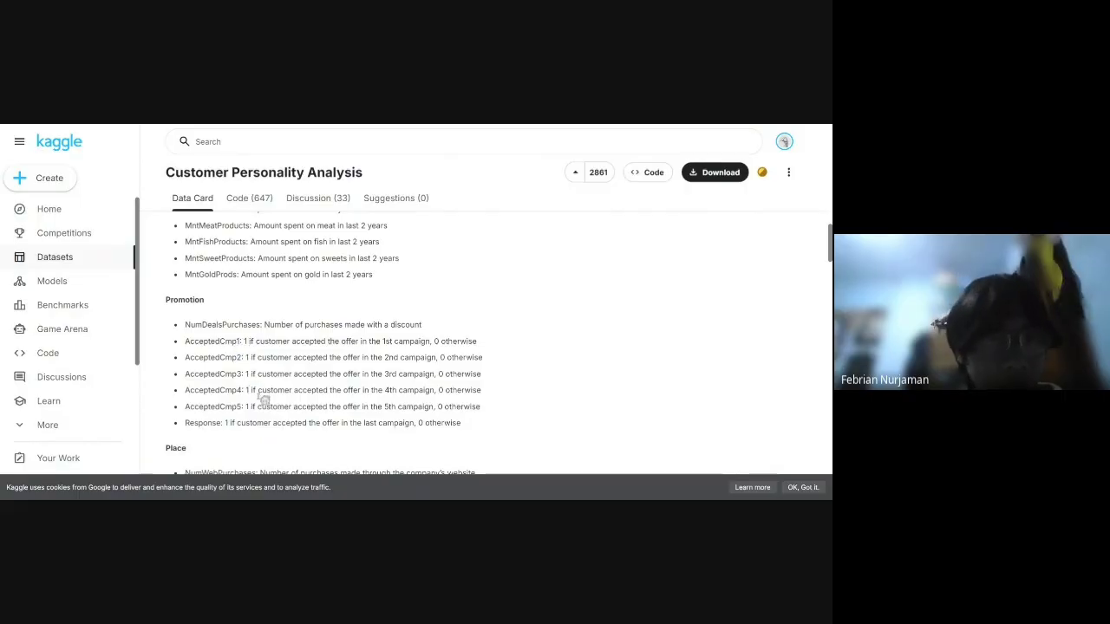
{"action": "scroll", "coordinate": [258, 391], "scroll_direction": "down", "scroll_amount": 1}
{"action": "scroll", "coordinate": [257, 391], "scroll_direction": "down", "scroll_amount": 3}
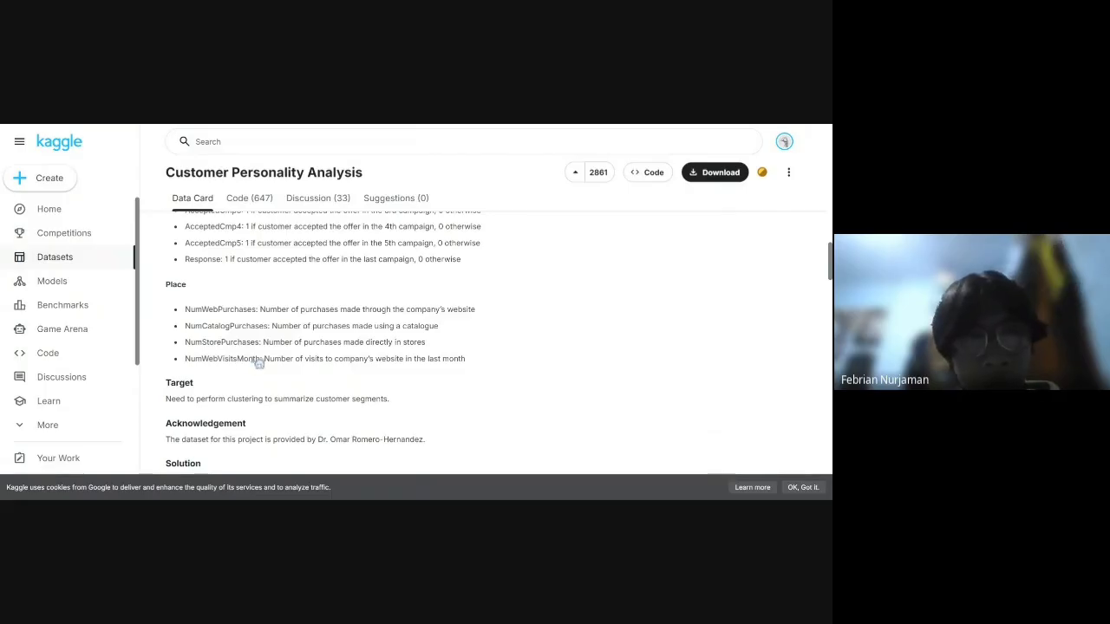
{"action": "scroll", "coordinate": [442, 354], "scroll_direction": "up", "scroll_amount": 5}
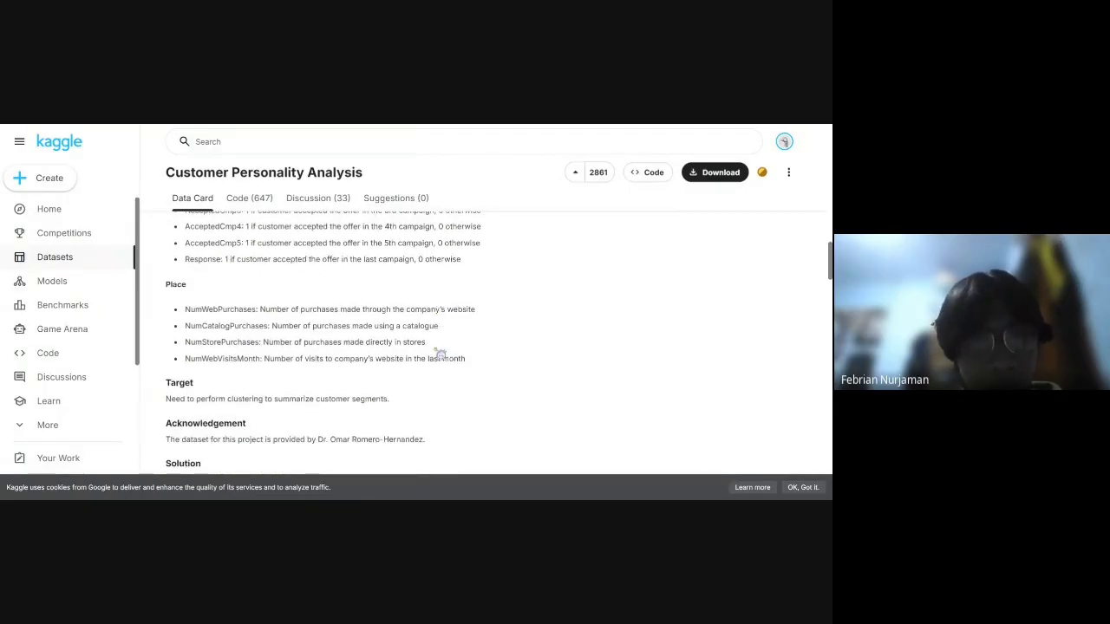
{"action": "scroll", "coordinate": [448, 328], "scroll_direction": "up", "scroll_amount": 2}
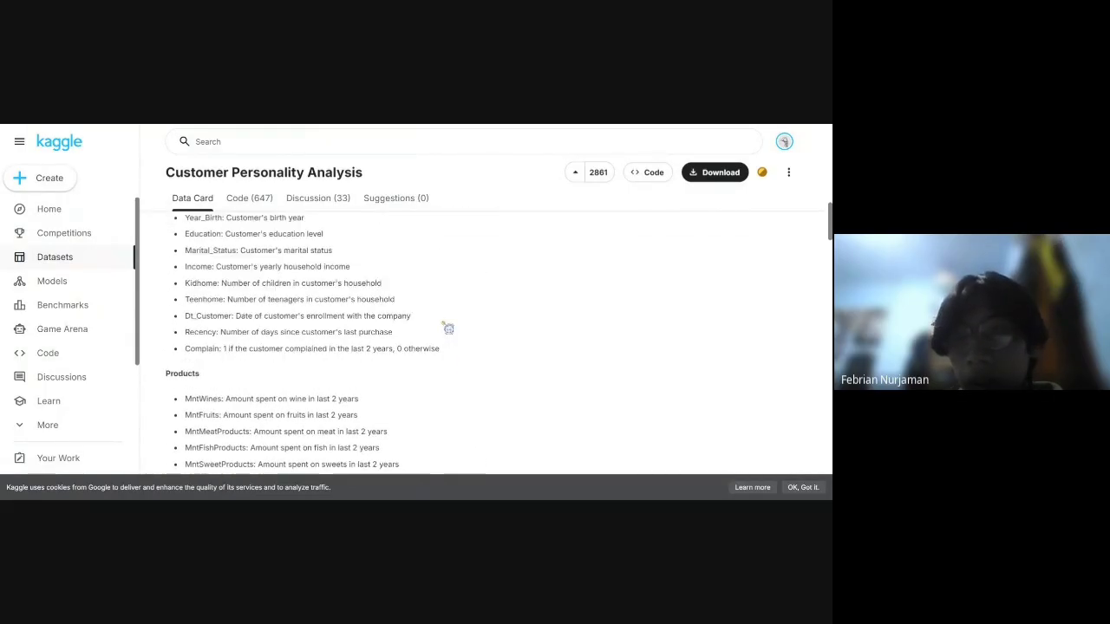
{"action": "scroll", "coordinate": [446, 326], "scroll_direction": "up", "scroll_amount": 5}
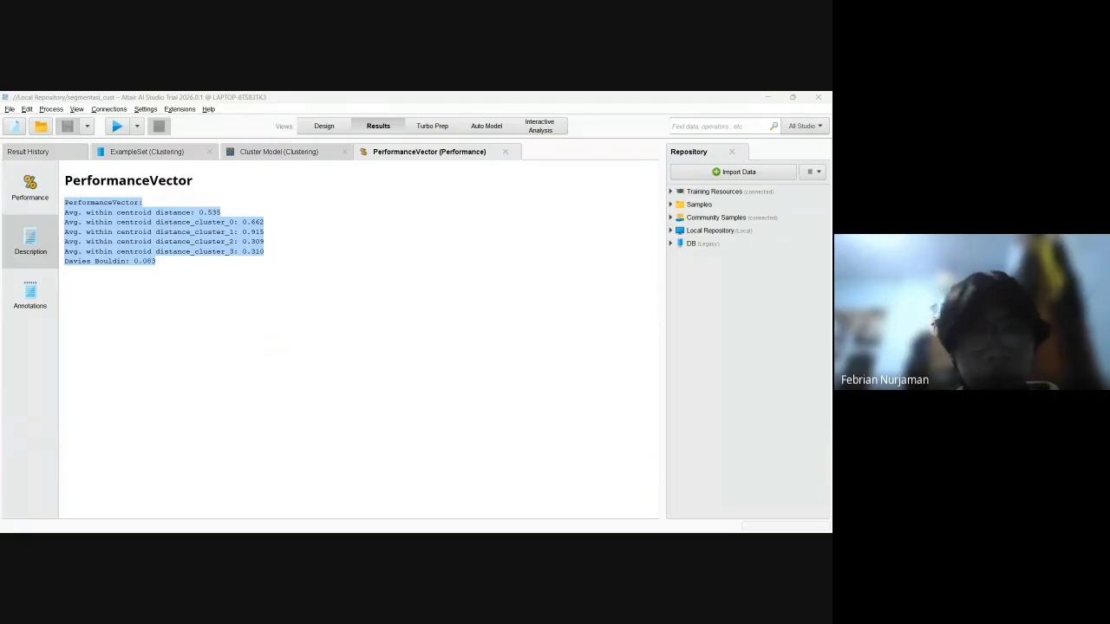
- Show the segmentasi_cust process design in Altair AI Studio and examine the Date to Numerical and Nominal to Numerical parameters
{"action": "left_click", "coordinate": [327, 126]}
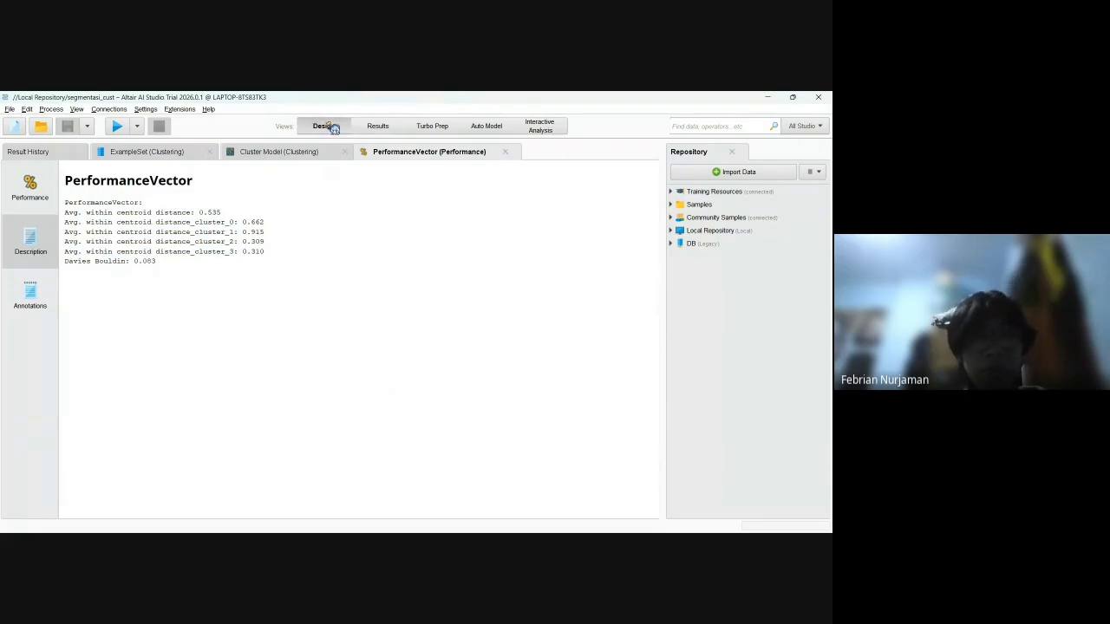
{"action": "left_click_drag", "start_coordinate": [406, 477], "coordinate": [293, 473]}
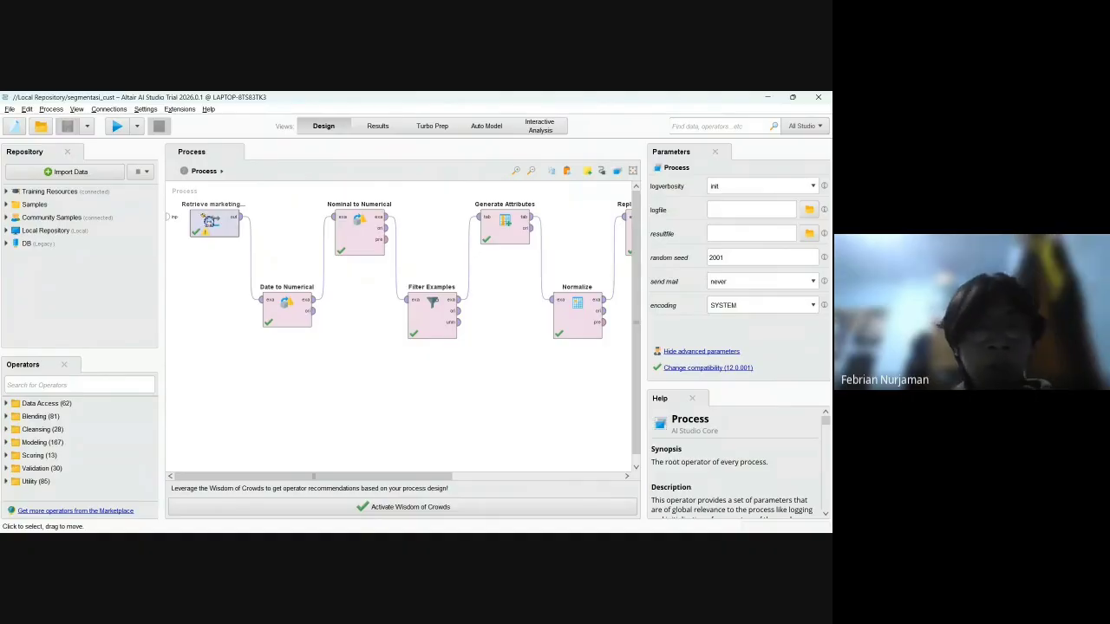
{"action": "left_click", "coordinate": [78, 175]}
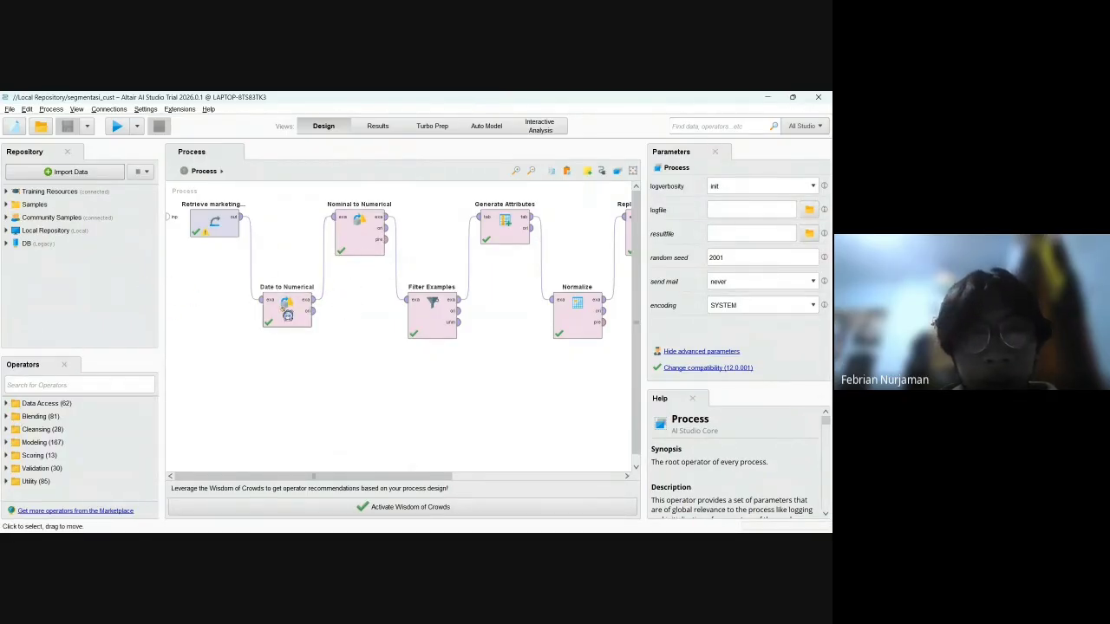
{"action": "left_click", "coordinate": [287, 314]}
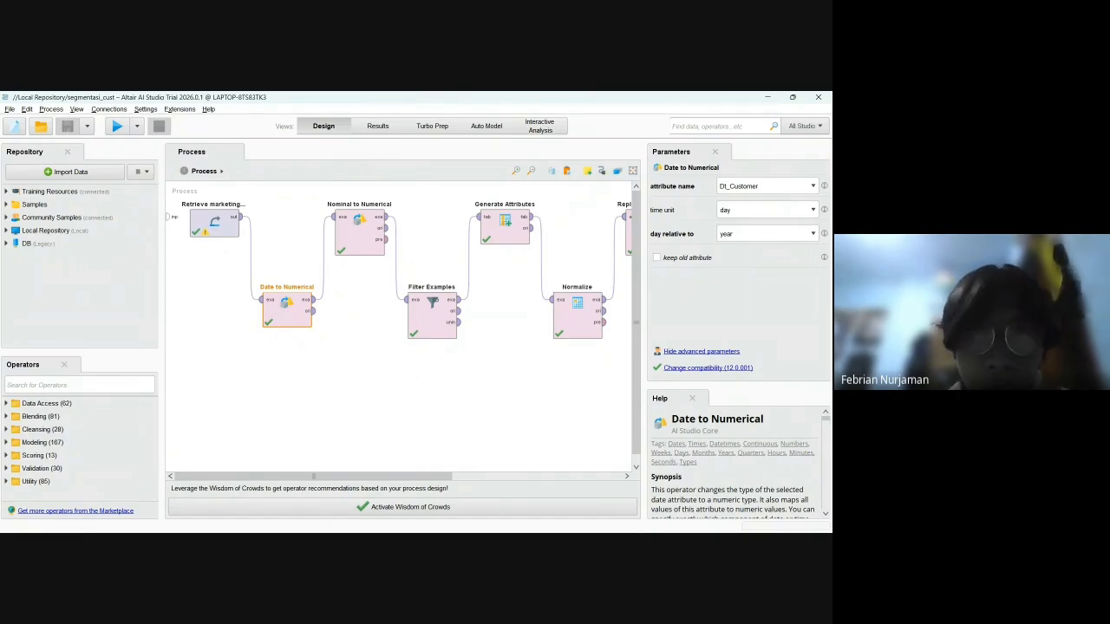
{"action": "left_click", "coordinate": [340, 319]}
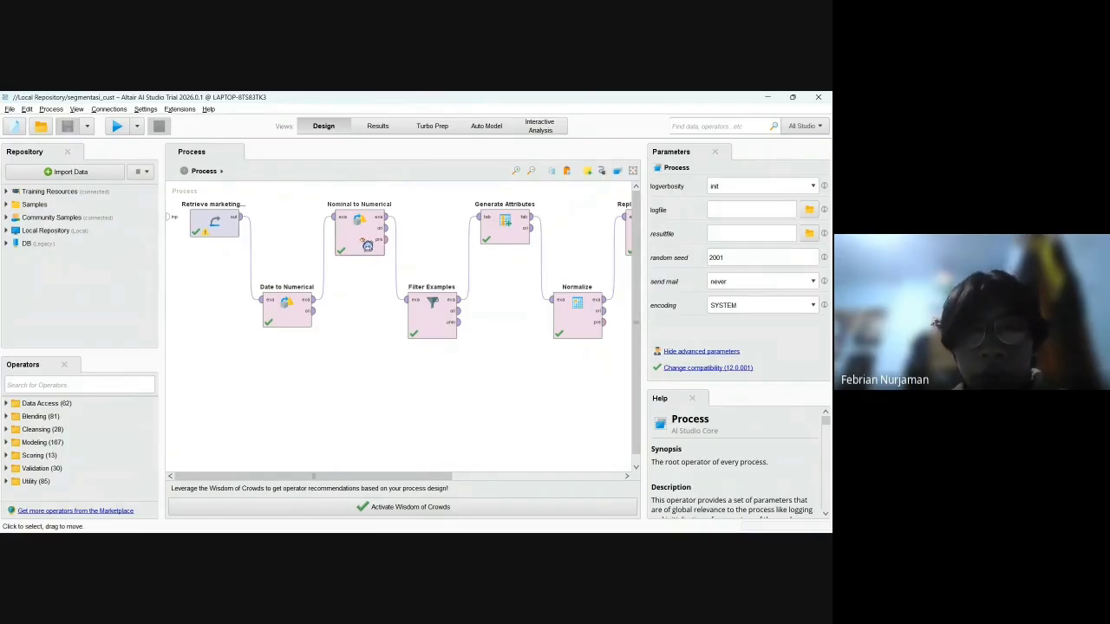
{"action": "left_click", "coordinate": [368, 245]}
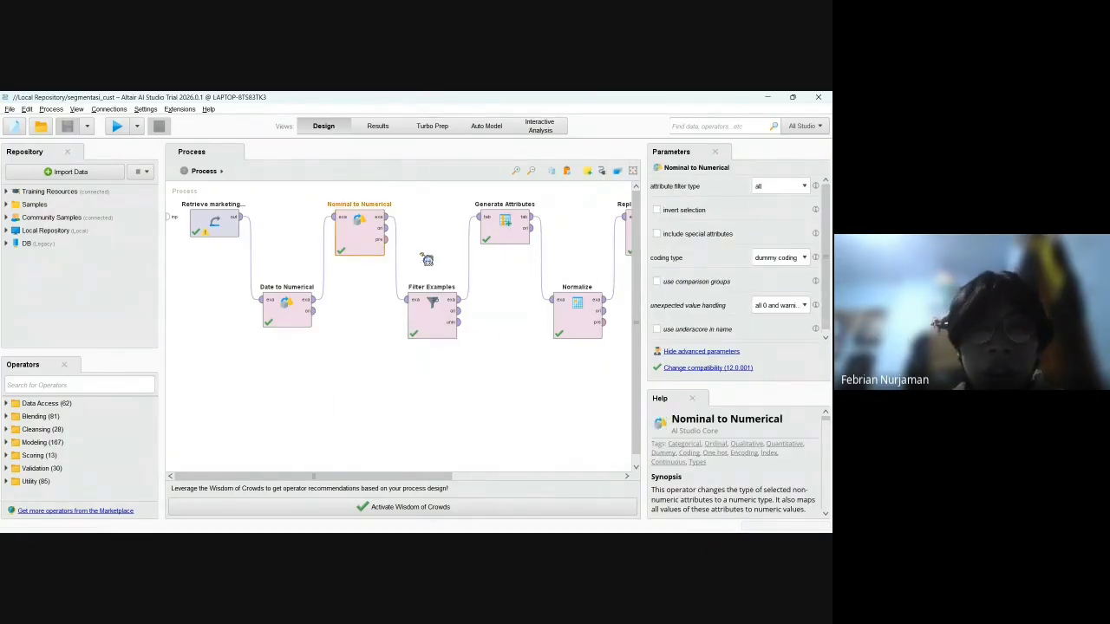
{"action": "left_click", "coordinate": [419, 197]}
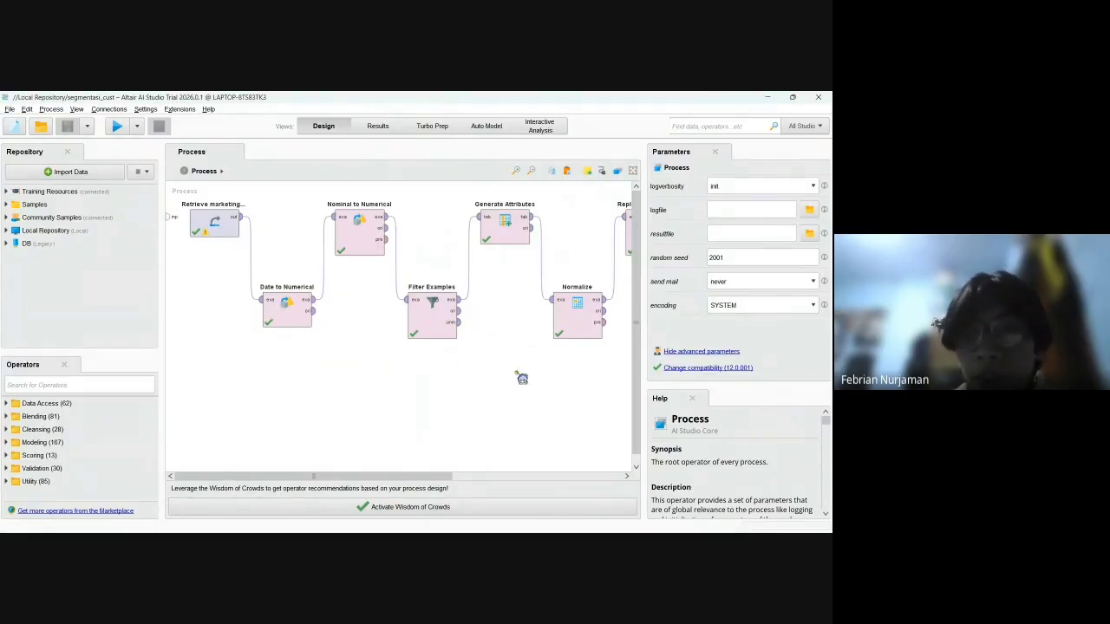
- Examine the parameters of the Filter Examples operator that follows Nominal to Numerical
{"action": "left_click_drag", "start_coordinate": [416, 483], "coordinate": [456, 482]}
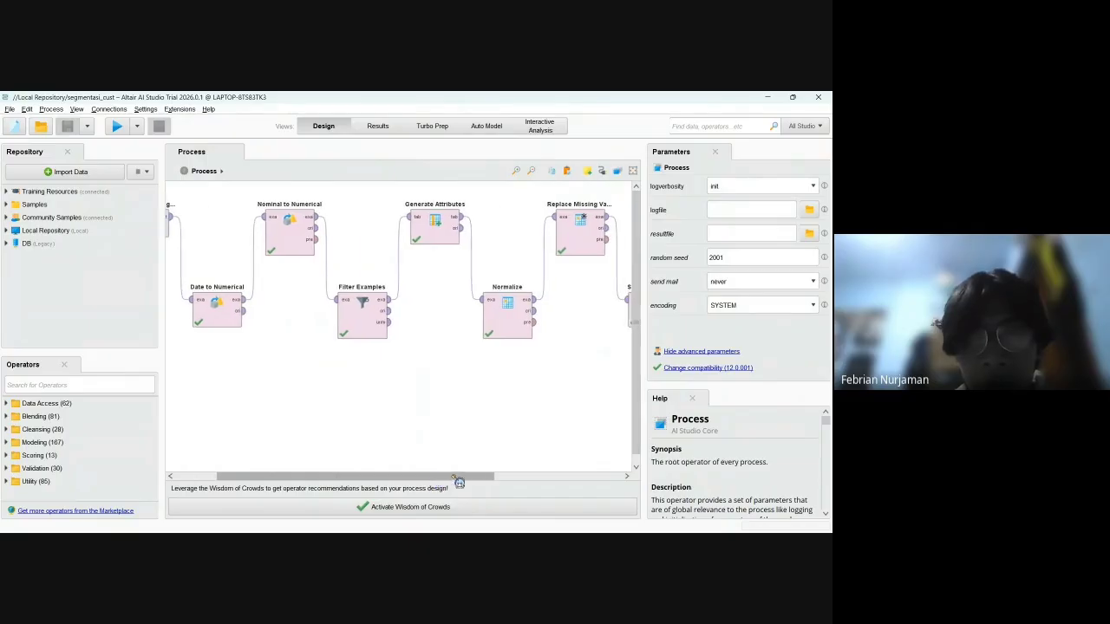
{"action": "left_click", "coordinate": [360, 323]}
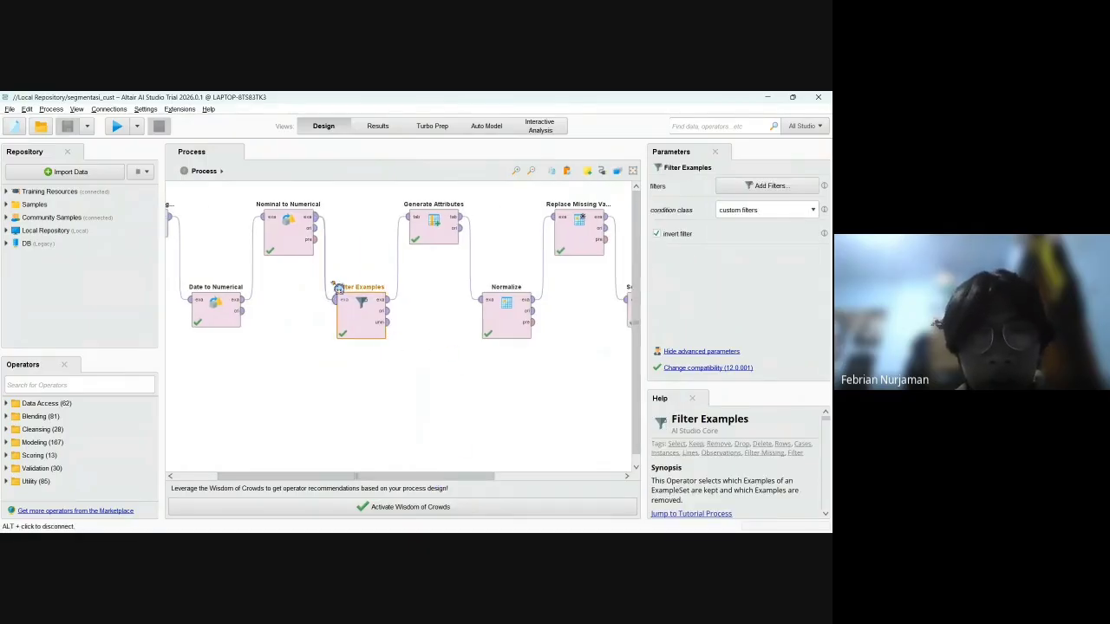
{"action": "left_click", "coordinate": [297, 246]}
{"action": "left_click", "coordinate": [362, 313]}
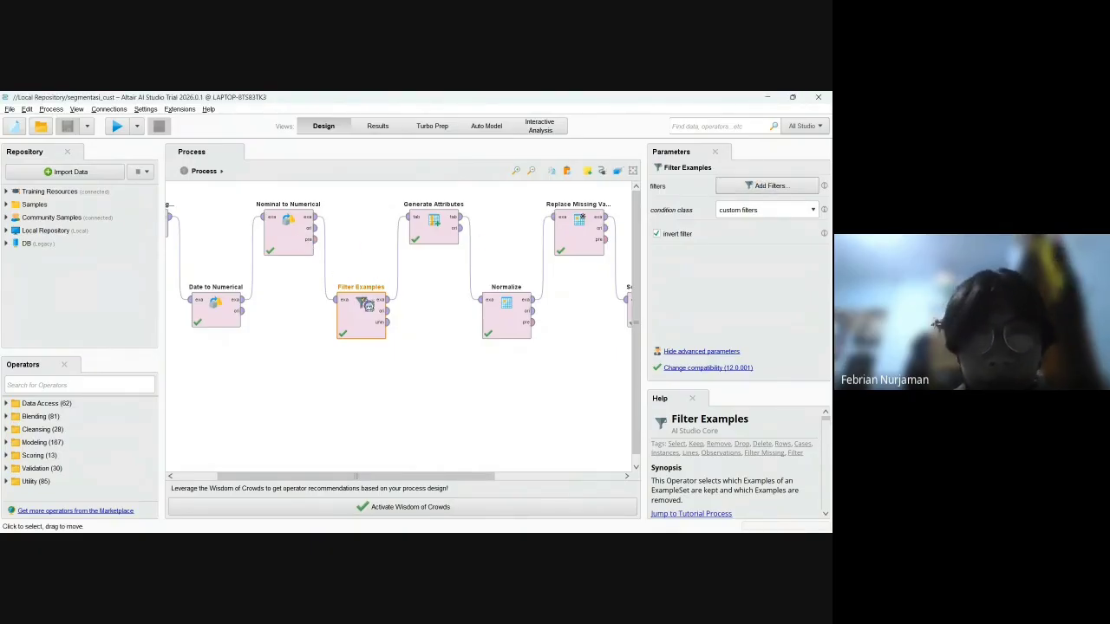
{"action": "left_click", "coordinate": [417, 300]}
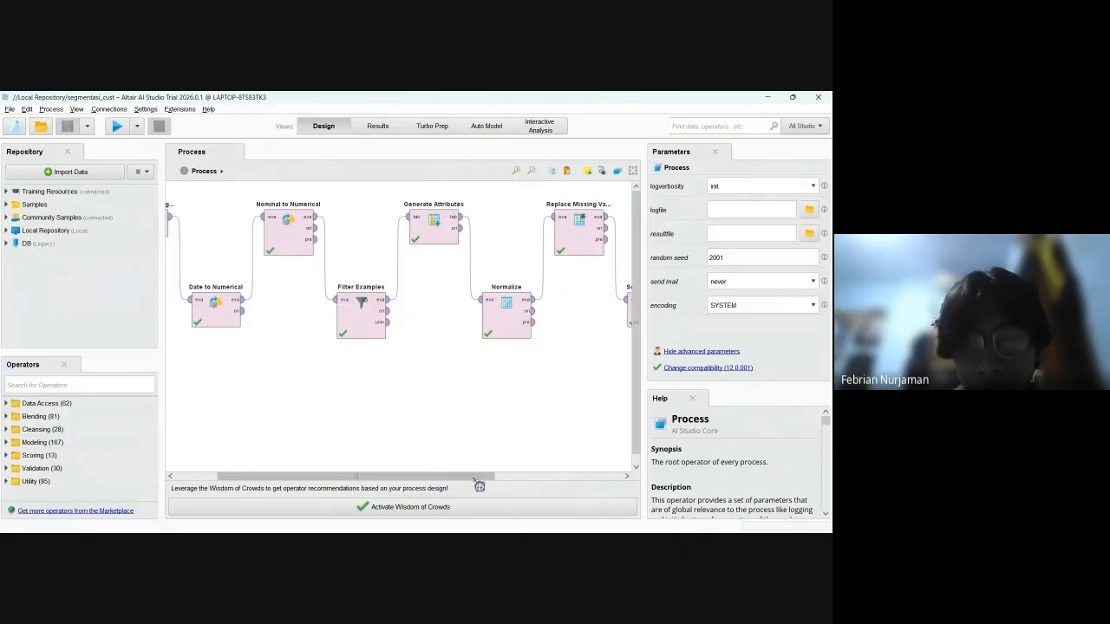
- Examine the Generate Attributes operator's parameters and open its list of function descriptions
{"action": "scroll", "coordinate": [479, 487], "scroll_direction": "right", "scroll_amount": 1}
{"action": "left_click", "coordinate": [436, 237]}
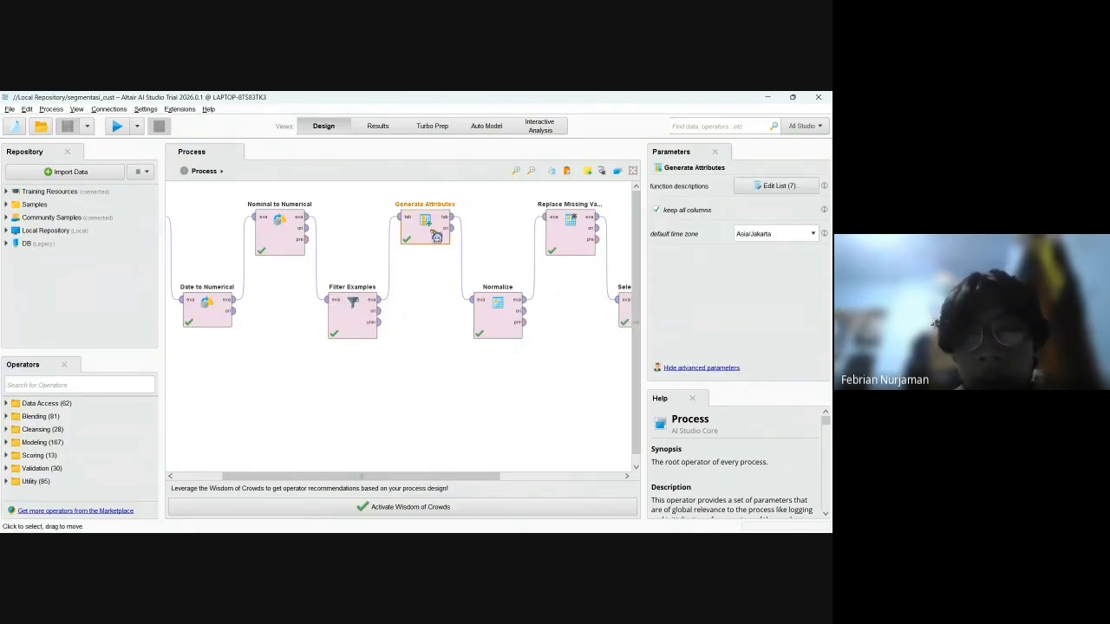
{"action": "scroll", "coordinate": [503, 475], "scroll_direction": "right", "scroll_amount": 1}
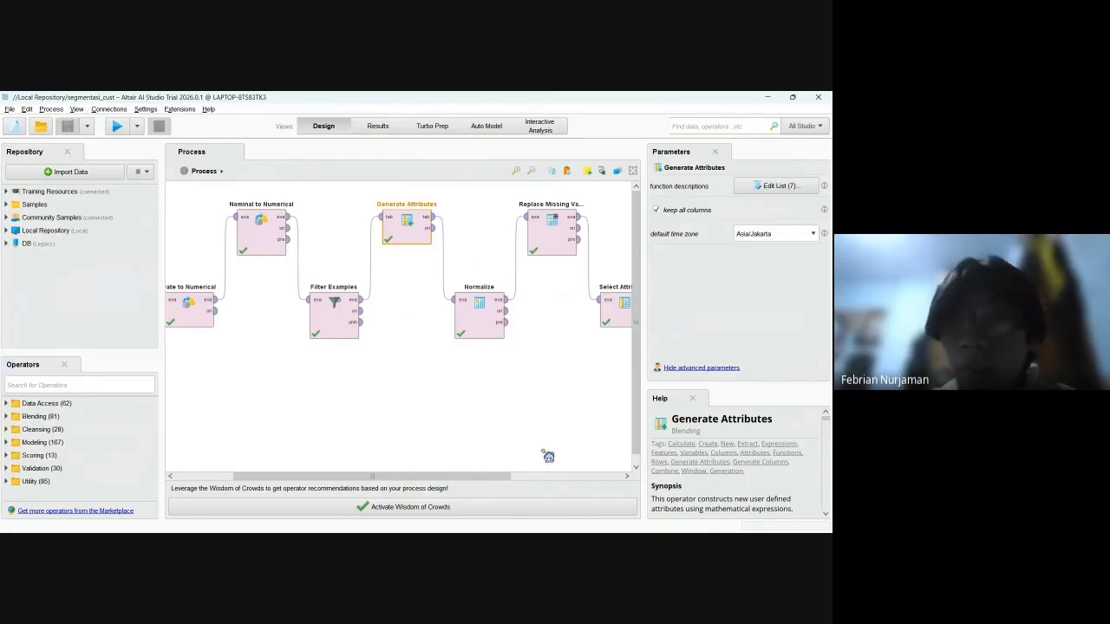
{"action": "left_click", "coordinate": [754, 189]}
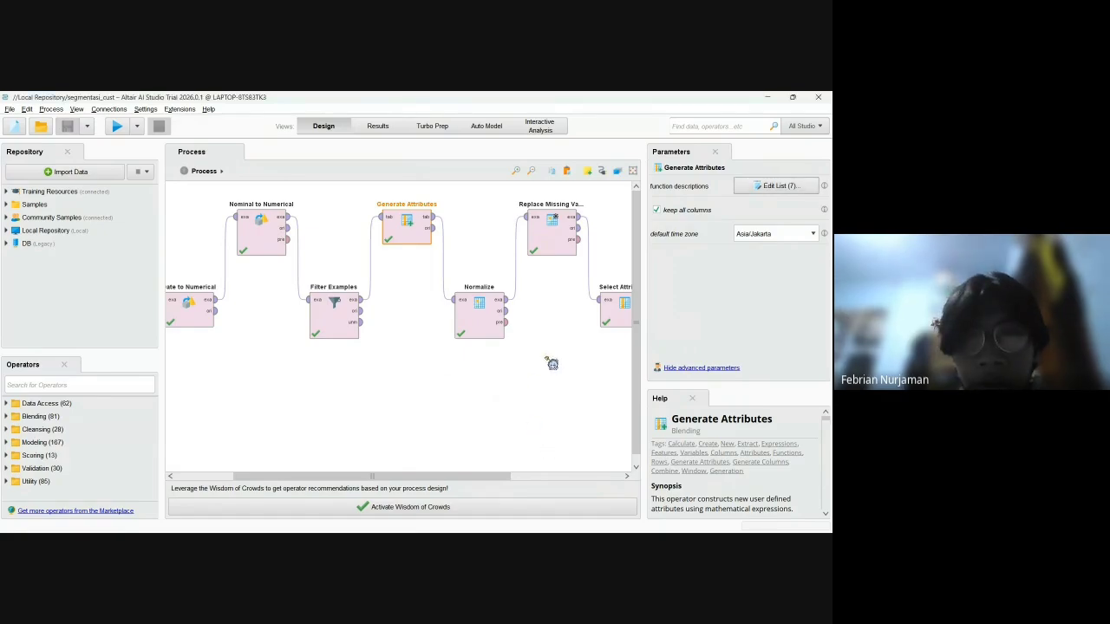
- Examine the Normalize operator's attribute filter and method, and recheck the Filter Examples parameters
{"action": "left_click_drag", "start_coordinate": [430, 478], "coordinate": [490, 478]}
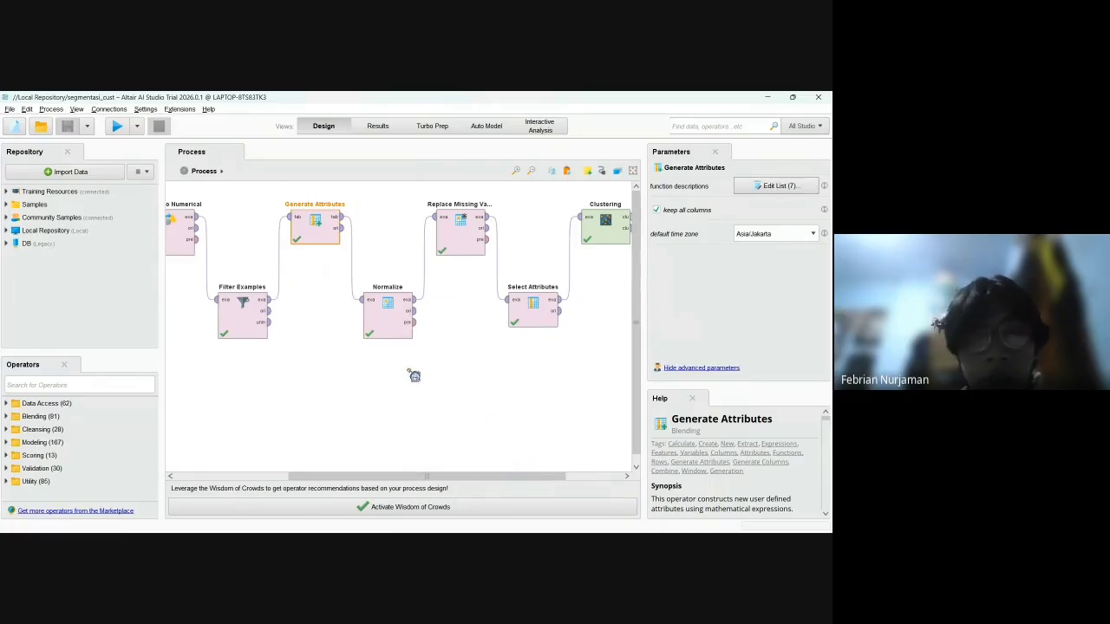
{"action": "left_click", "coordinate": [390, 302]}
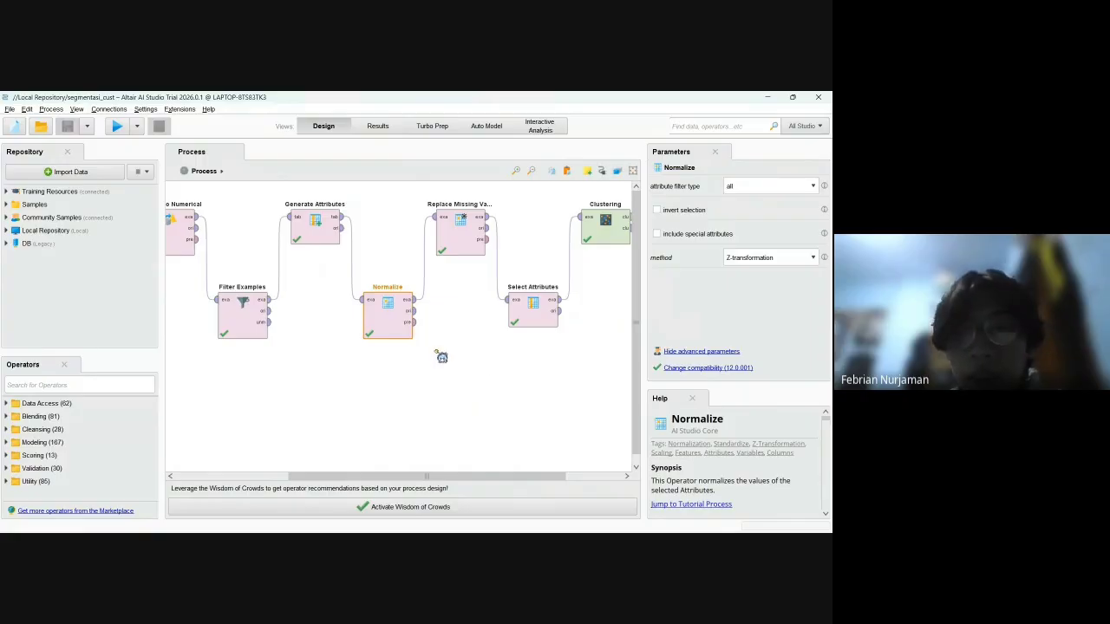
{"action": "left_click_drag", "start_coordinate": [523, 477], "coordinate": [485, 473]}
{"action": "left_click", "coordinate": [462, 235]}
{"action": "left_click", "coordinate": [342, 334]}
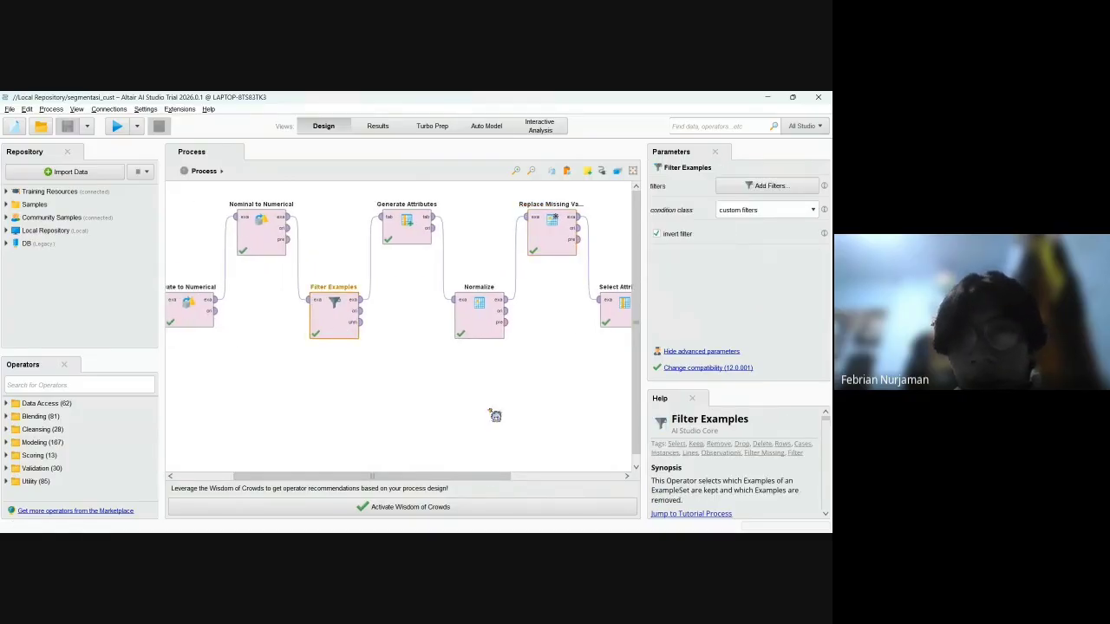
- Examine the parameters of the Replace Missing Values and Select Attributes operators that precede Clustering
{"action": "left_click_drag", "start_coordinate": [526, 482], "coordinate": [558, 481]}
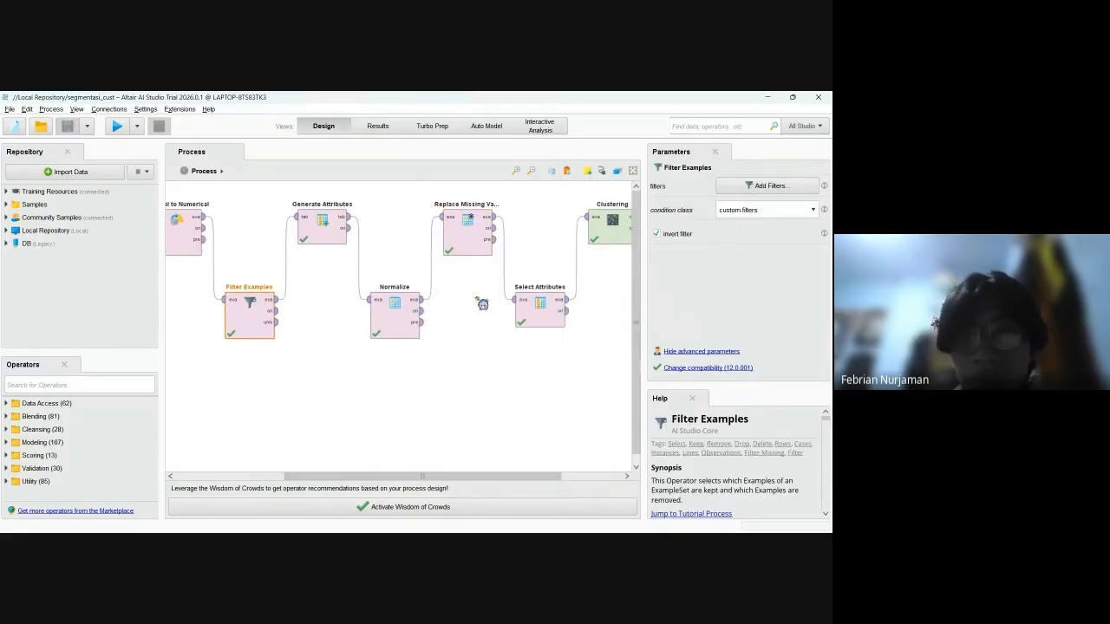
{"action": "left_click", "coordinate": [472, 247]}
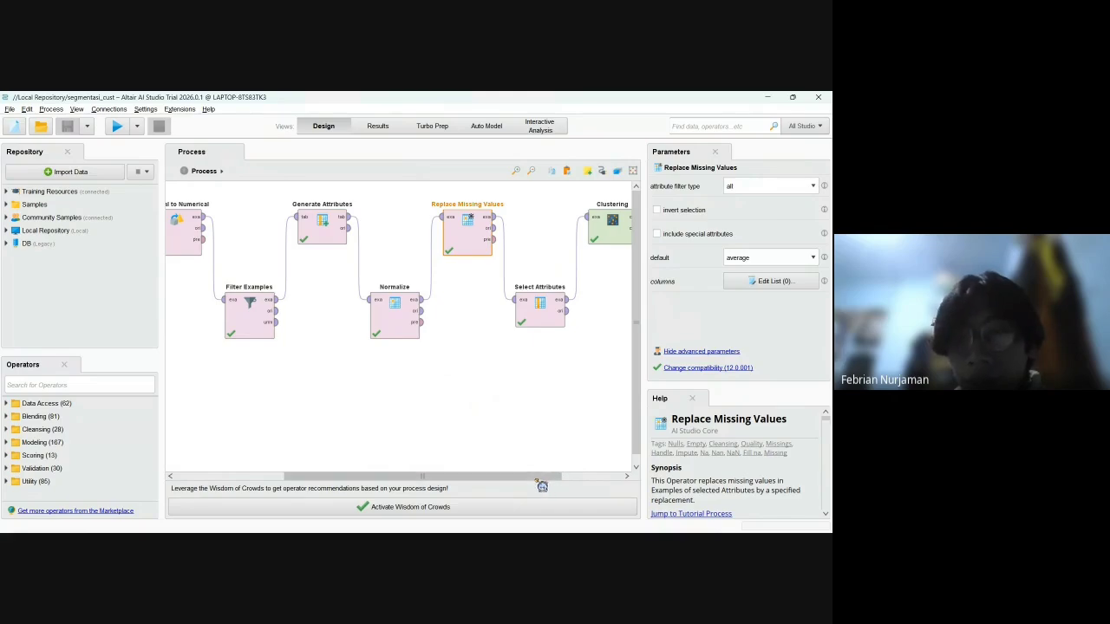
{"action": "left_click_drag", "start_coordinate": [542, 485], "coordinate": [588, 458]}
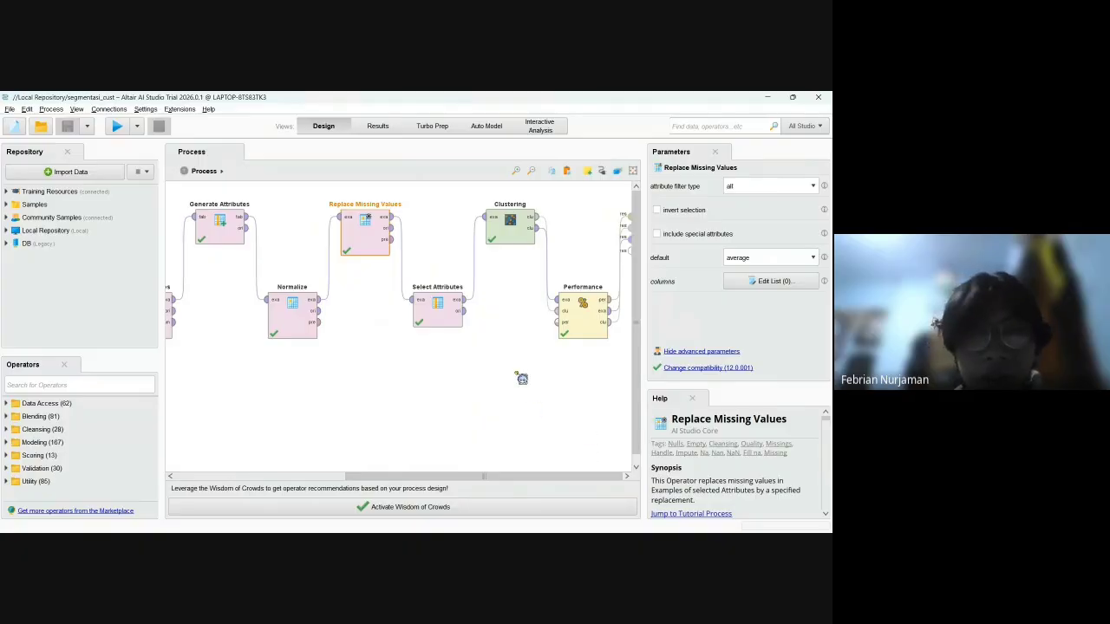
{"action": "left_click", "coordinate": [440, 309]}
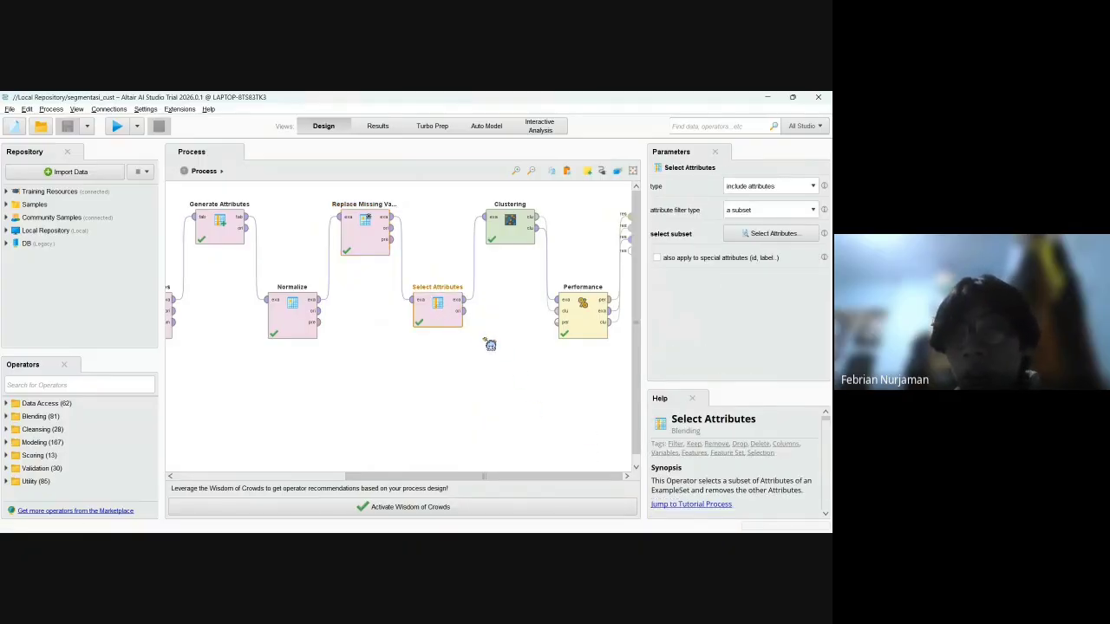
- Open the attribute subset selection of Select Attributes and examine the k-Means parameters of the Clustering operator
{"action": "left_click", "coordinate": [785, 233]}
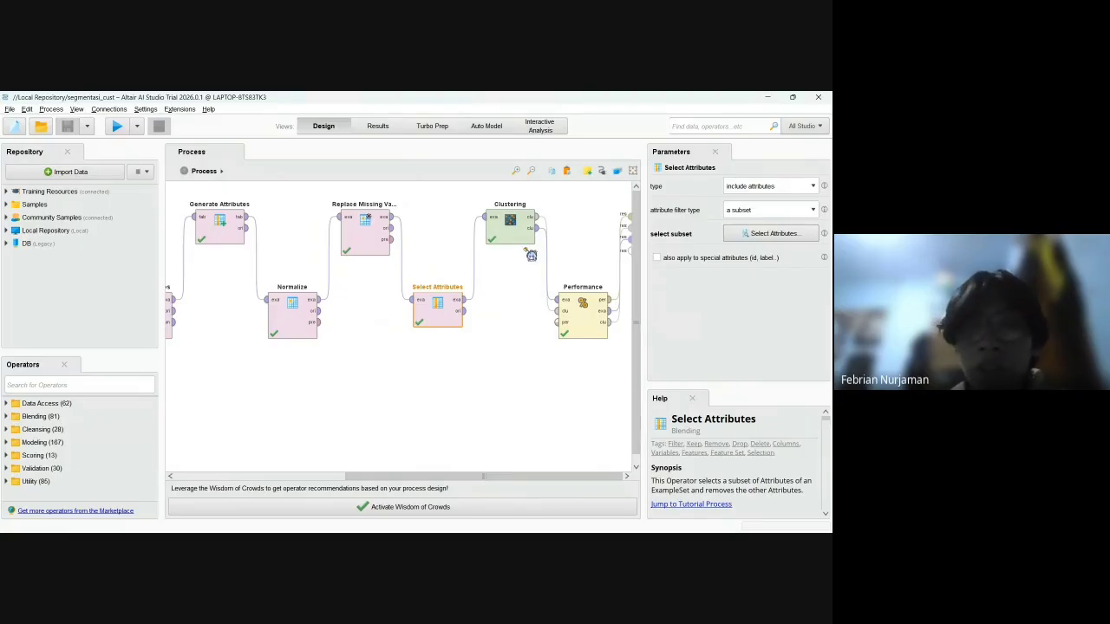
{"action": "left_click", "coordinate": [512, 224]}
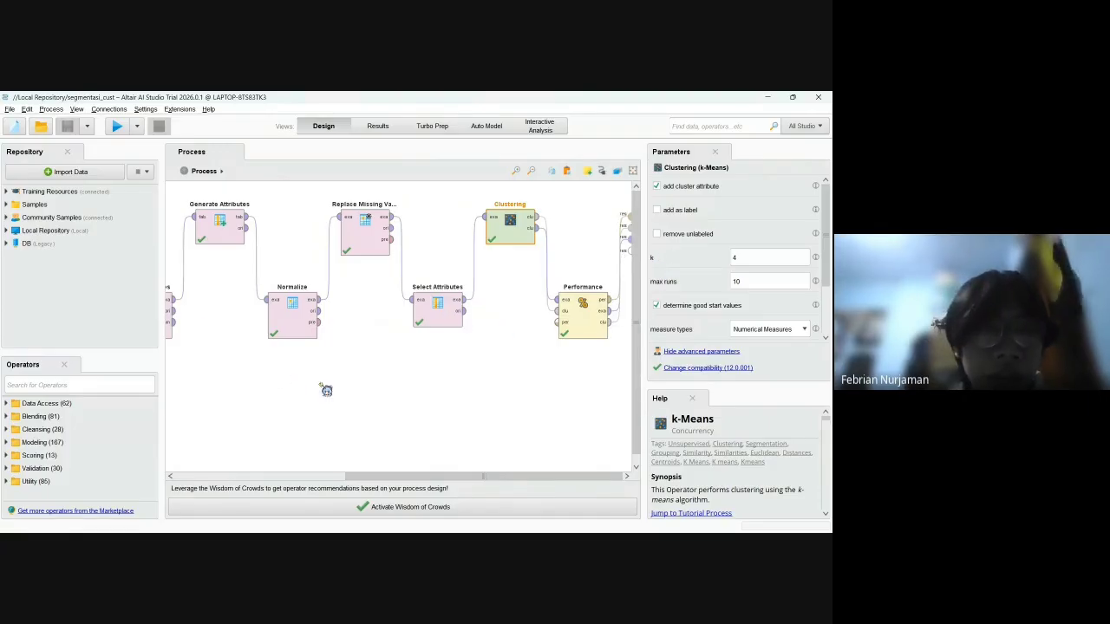
{"action": "left_click", "coordinate": [370, 402]}
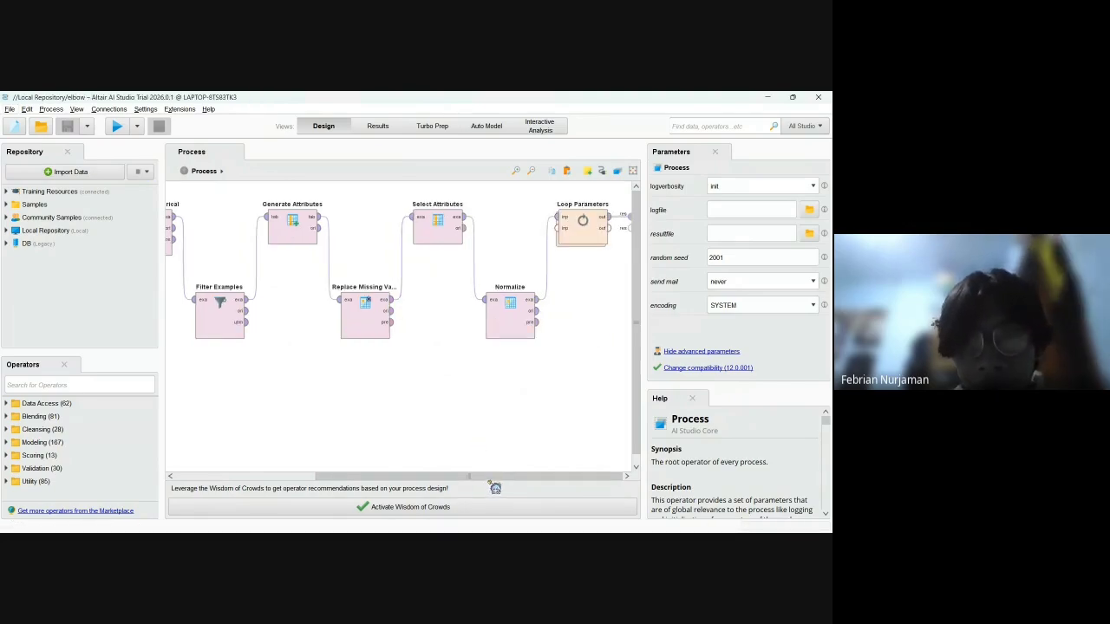
- Examine the Loop Parameters operator's settings in the elbow process and open its subprocess
{"action": "left_click_drag", "start_coordinate": [489, 477], "coordinate": [495, 442]}
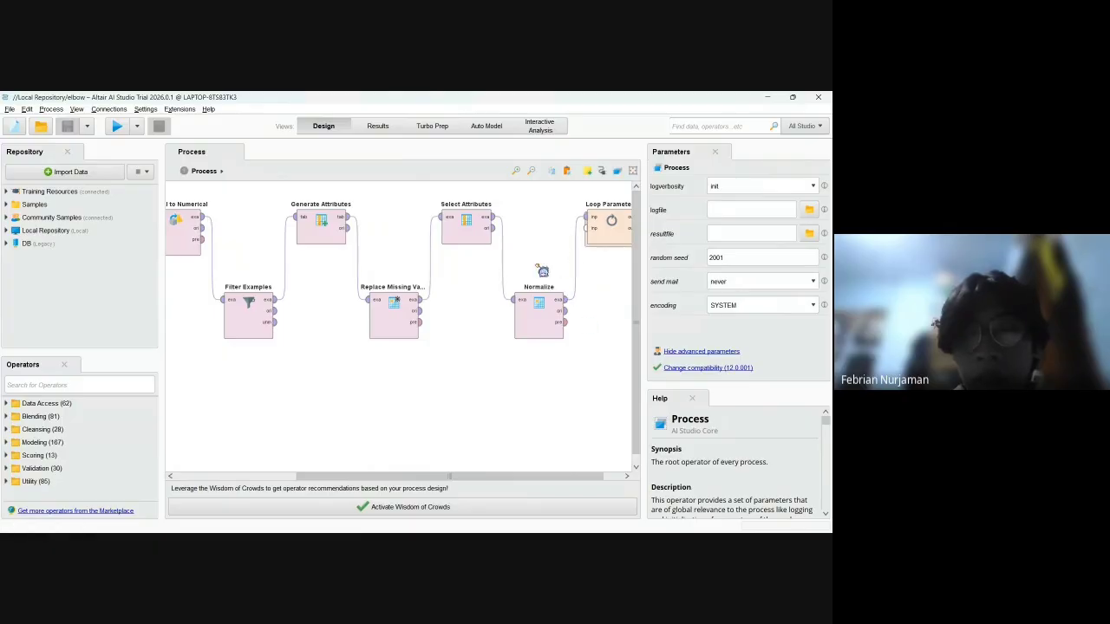
{"action": "left_click_drag", "start_coordinate": [520, 476], "coordinate": [546, 460]}
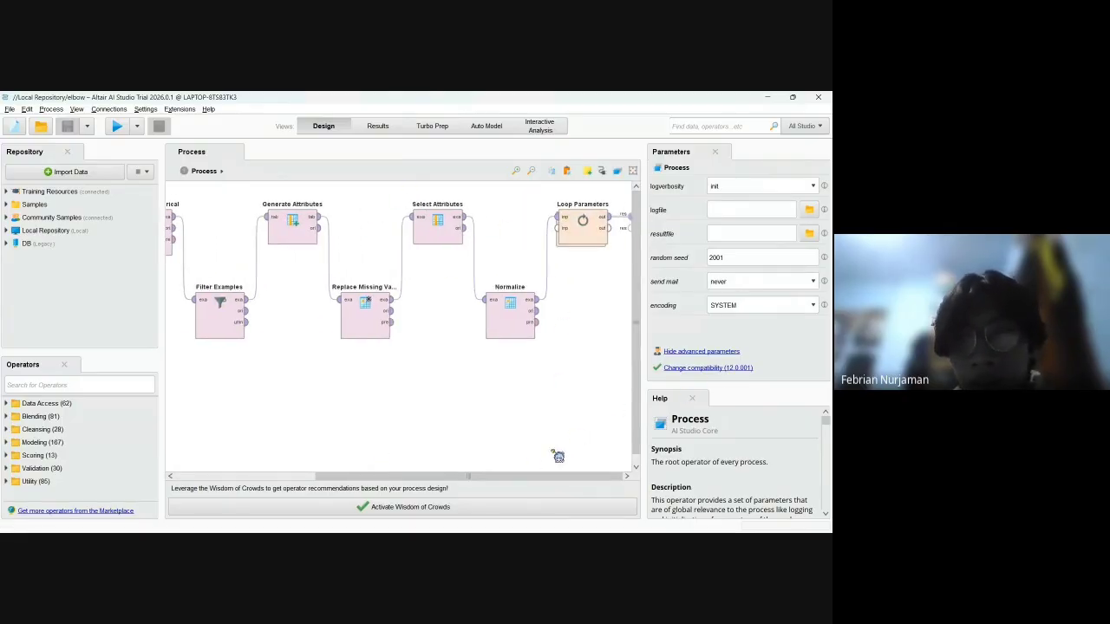
{"action": "left_click", "coordinate": [587, 243]}
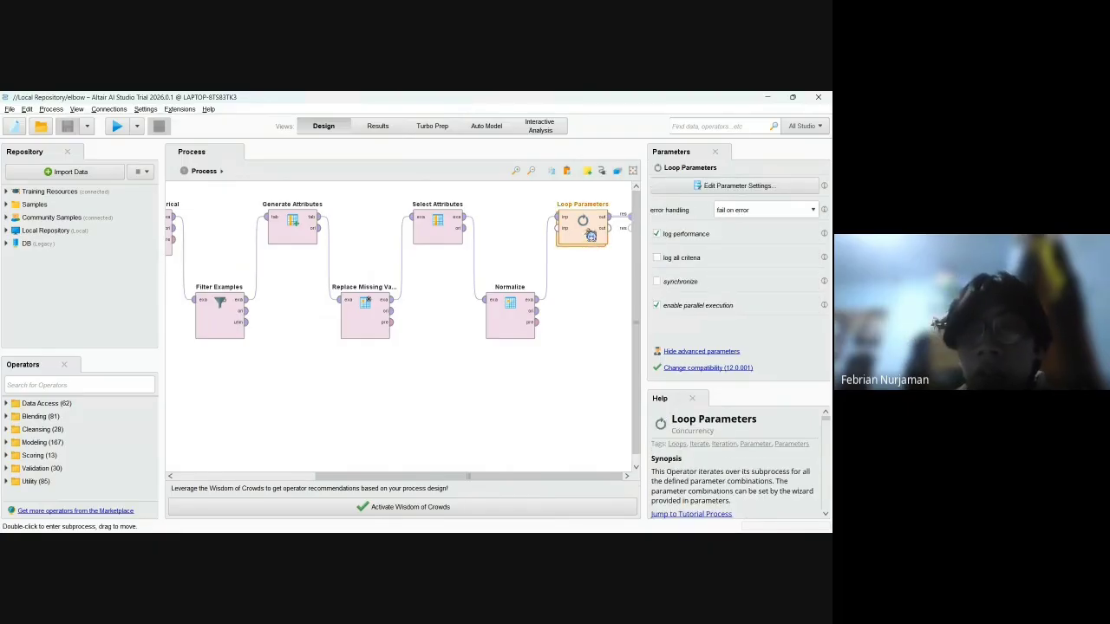
{"action": "double_click", "coordinate": [590, 228]}
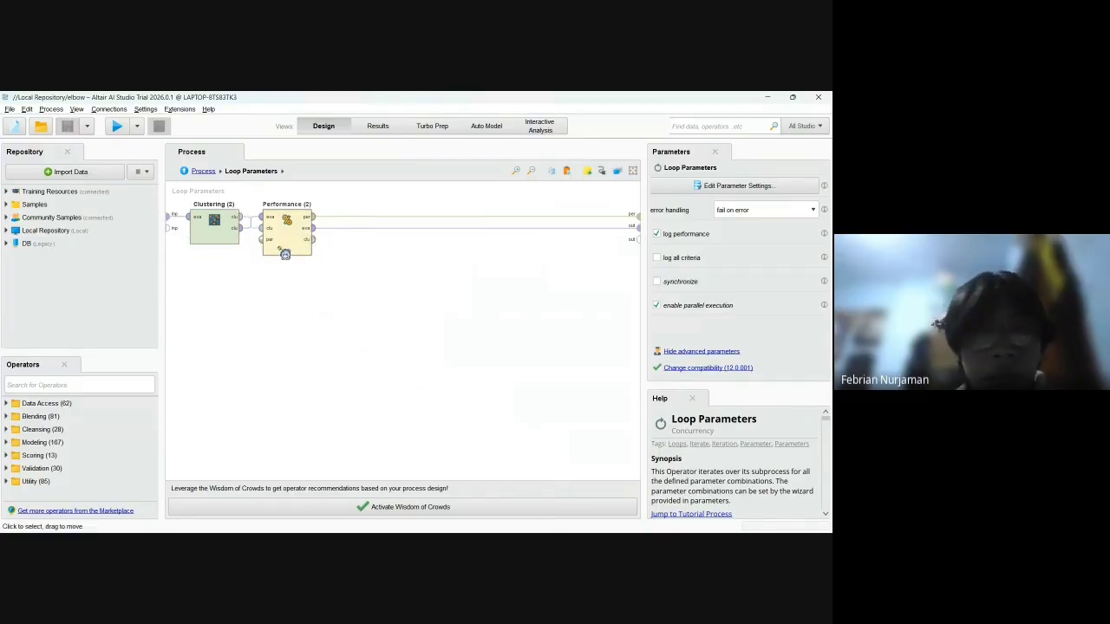
- Compare the parameters of the Clustering (2) and Performance (2) operators inside the Loop Parameters subprocess
{"action": "left_click", "coordinate": [210, 235]}
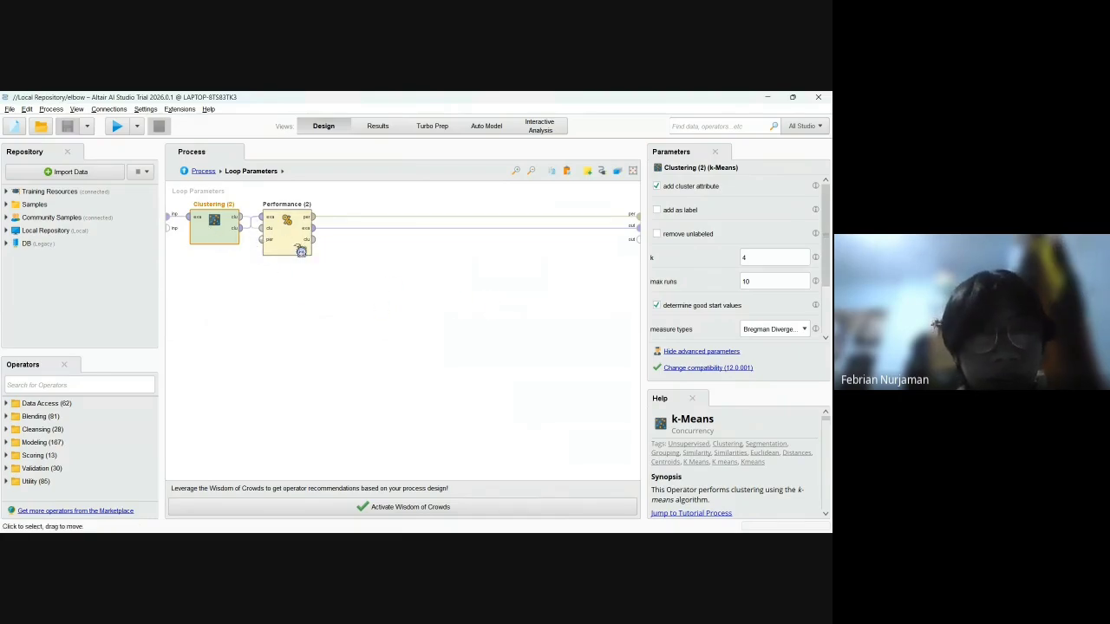
{"action": "left_click", "coordinate": [298, 251]}
{"action": "left_click", "coordinate": [225, 242]}
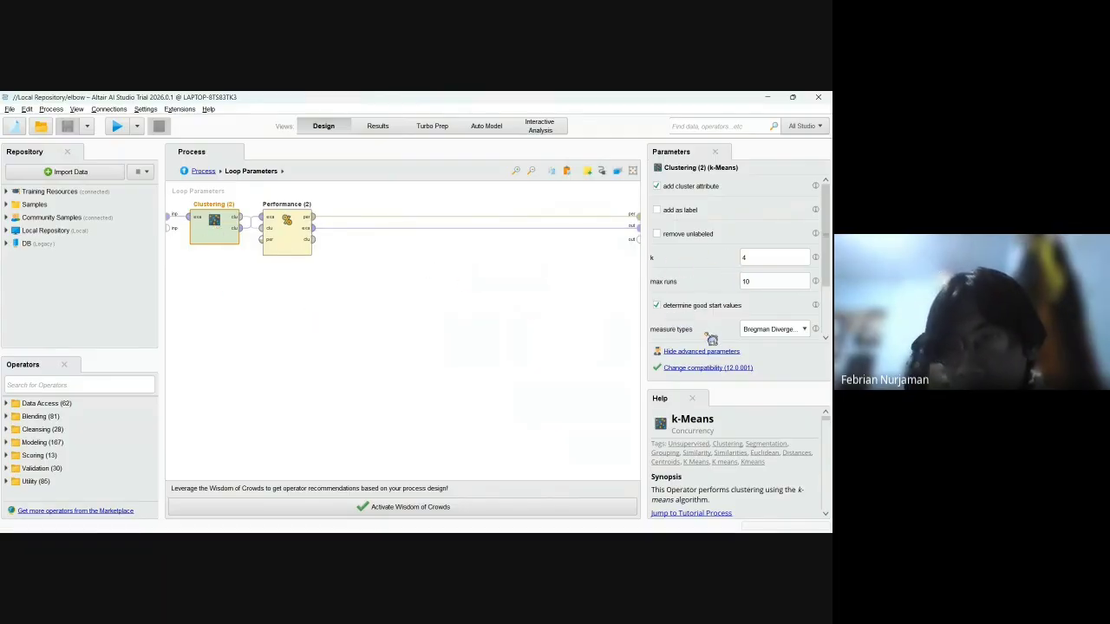
{"action": "left_click", "coordinate": [287, 229]}
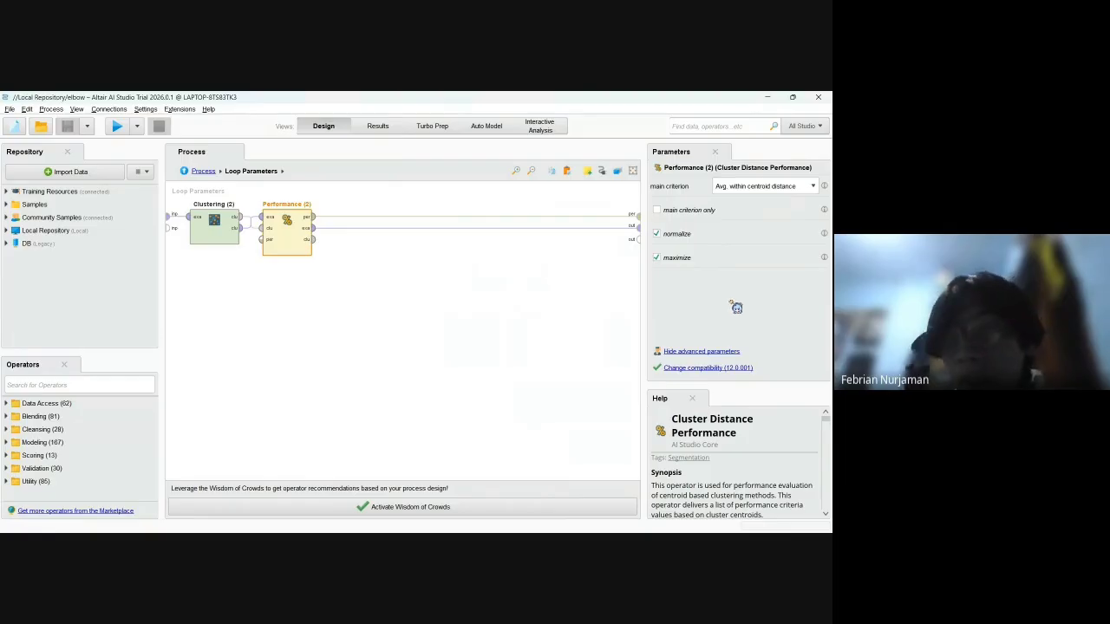
{"action": "left_click", "coordinate": [228, 231]}
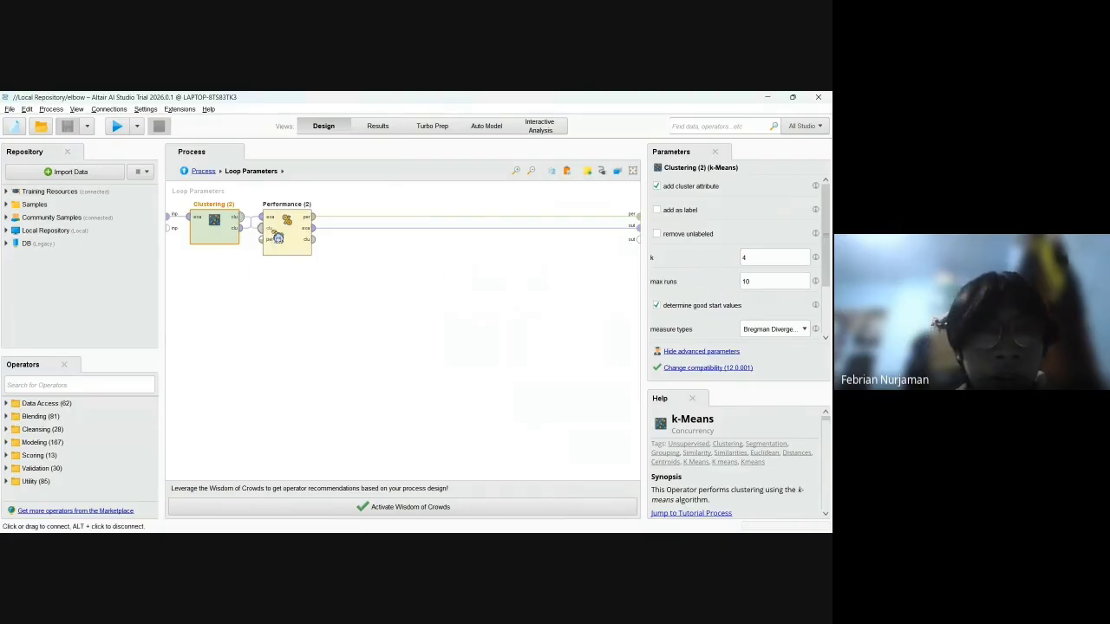
{"action": "left_click", "coordinate": [278, 232]}
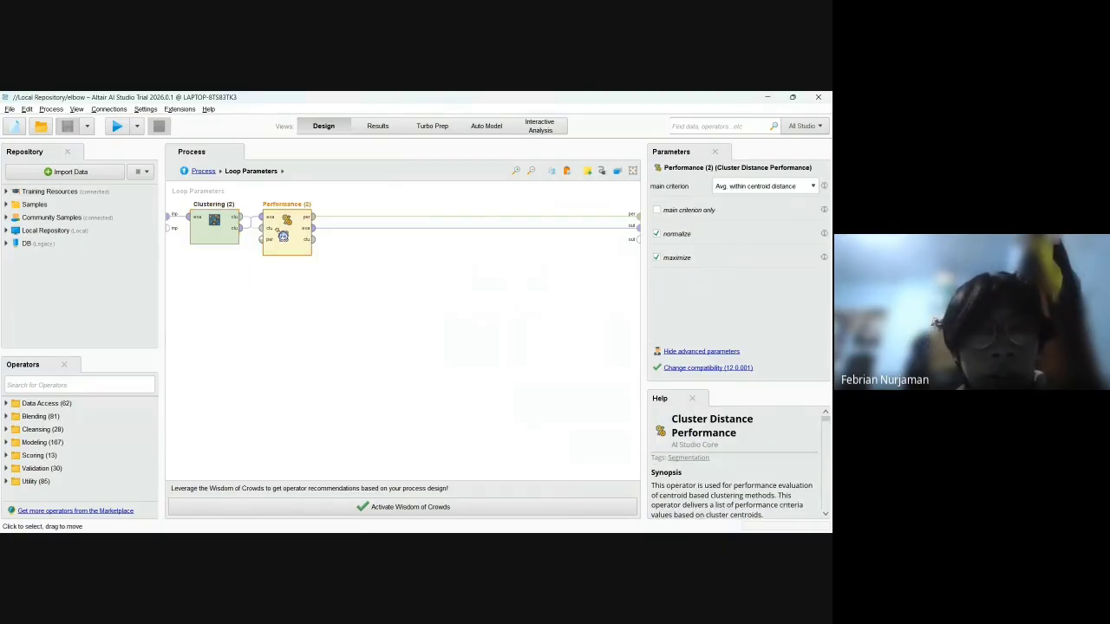
- Run the elbow process and plot Avg. within centroid distance against Clustering (2).k from the Loop Parameters results
{"action": "left_click", "coordinate": [203, 171]}
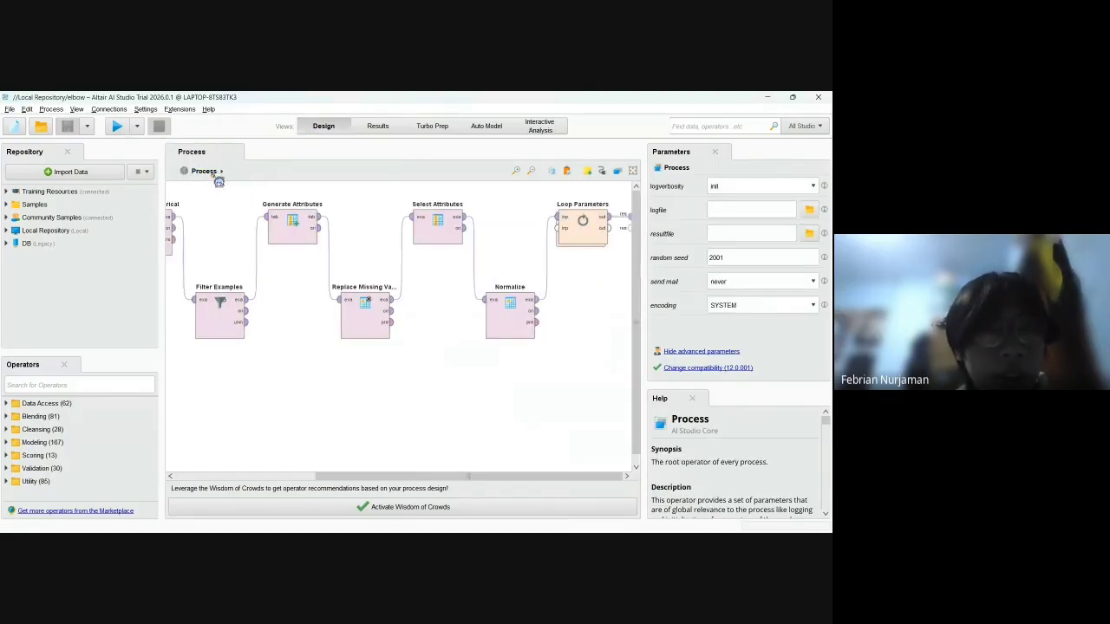
{"action": "left_click", "coordinate": [120, 128]}
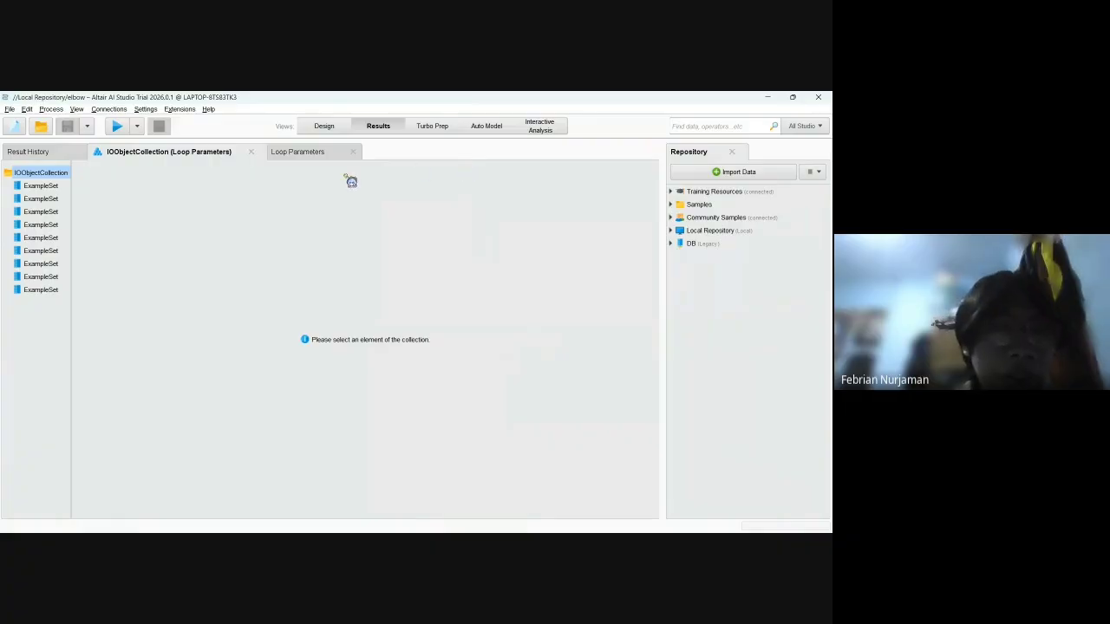
{"action": "left_click", "coordinate": [322, 156]}
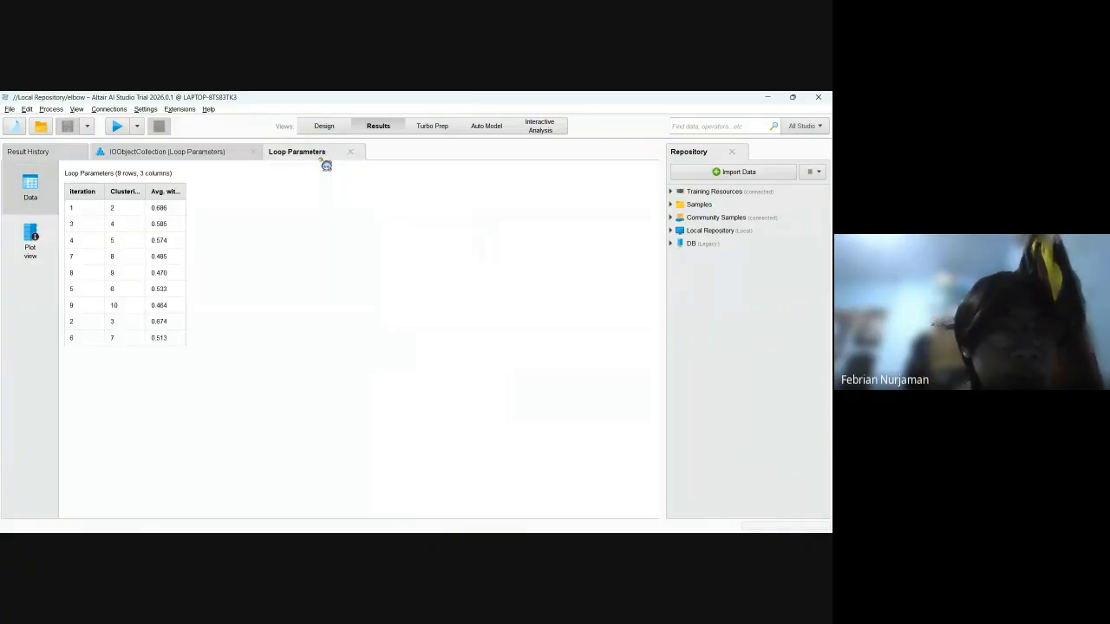
{"action": "left_click", "coordinate": [35, 257]}
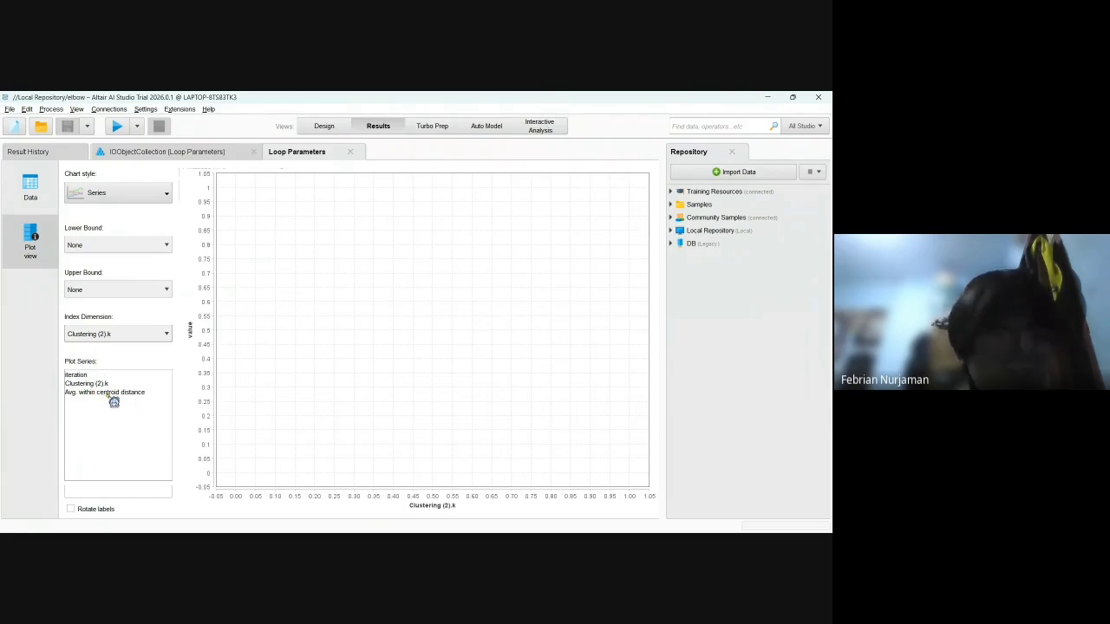
{"action": "left_click", "coordinate": [109, 395]}
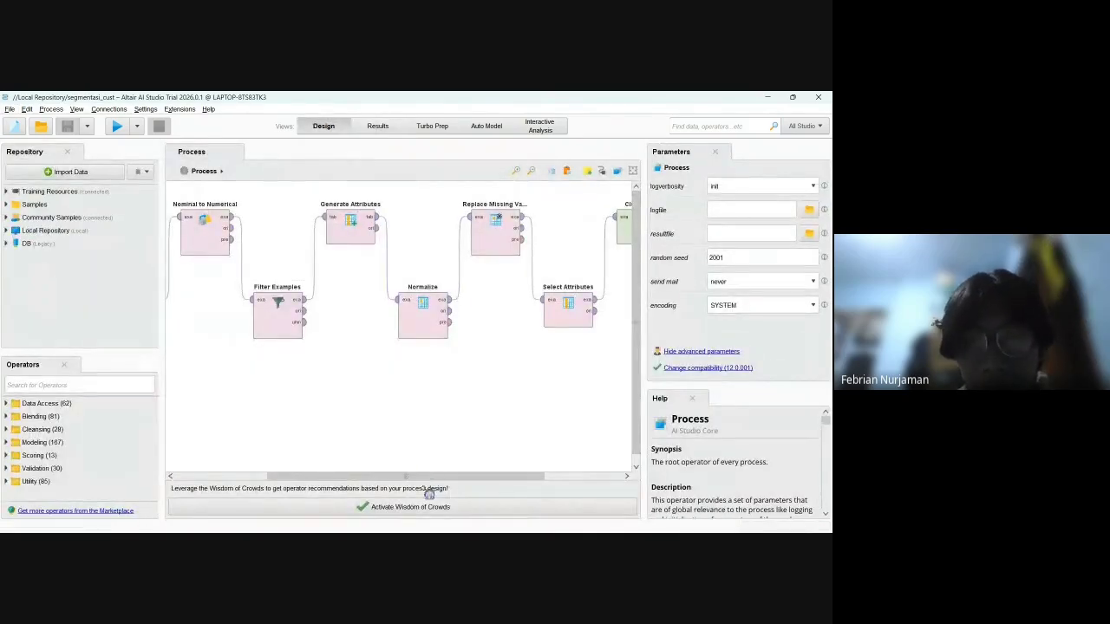
- Examine the parameters of the Clustering and Performance operators at the end of the segmentasi_cust process
{"action": "left_click_drag", "start_coordinate": [455, 476], "coordinate": [533, 476]}
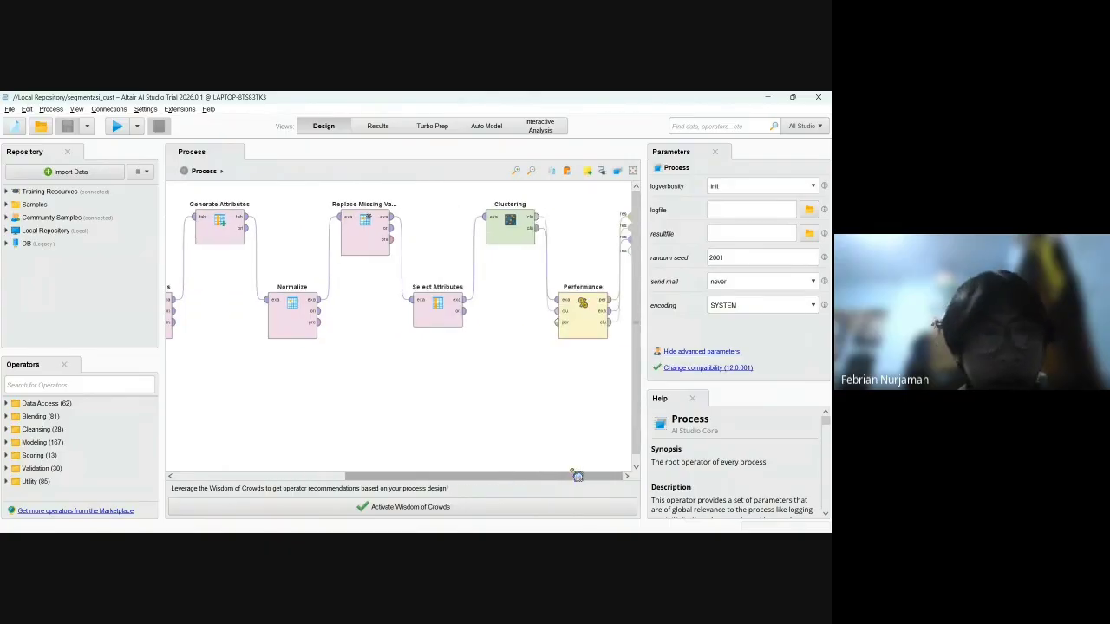
{"action": "left_click", "coordinate": [513, 231]}
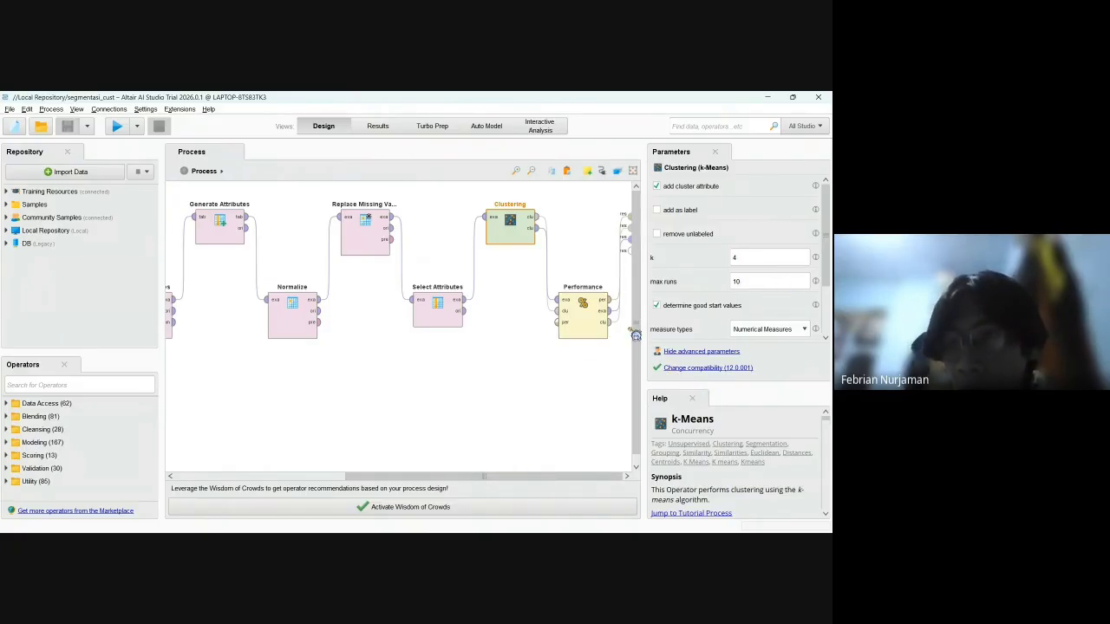
{"action": "left_click", "coordinate": [594, 326]}
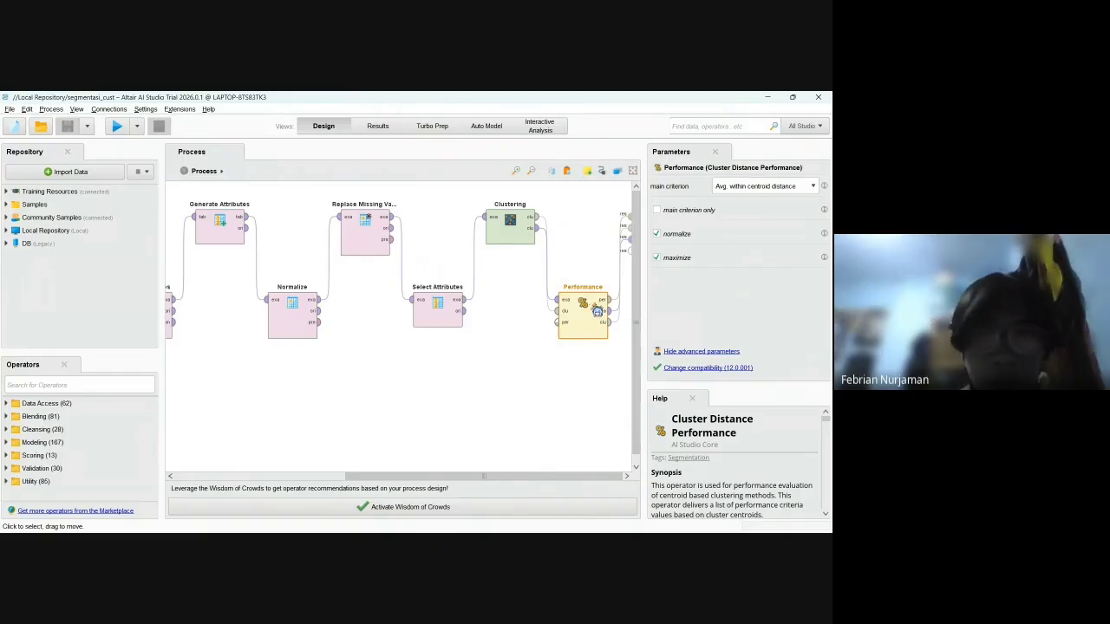
- Search the operators for "performance" and look through the matches down to the Segmentation group
{"action": "left_click", "coordinate": [104, 385]}
{"action": "type", "text": "perfor"}
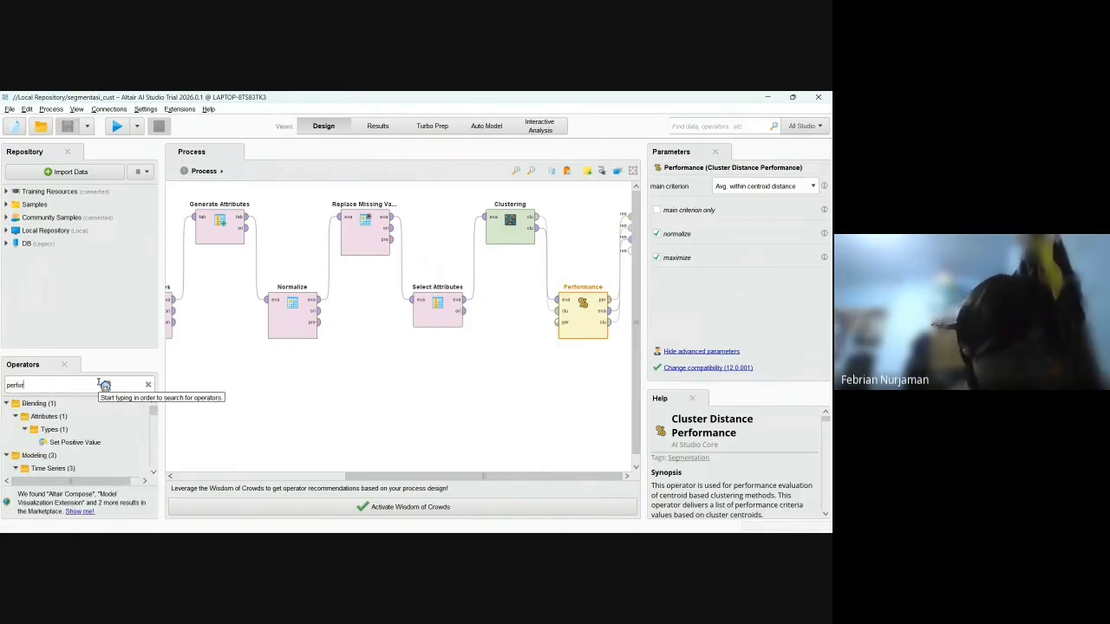
{"action": "type", "text": "mance"}
{"action": "scroll", "coordinate": [132, 448], "scroll_direction": "down", "scroll_amount": 4}
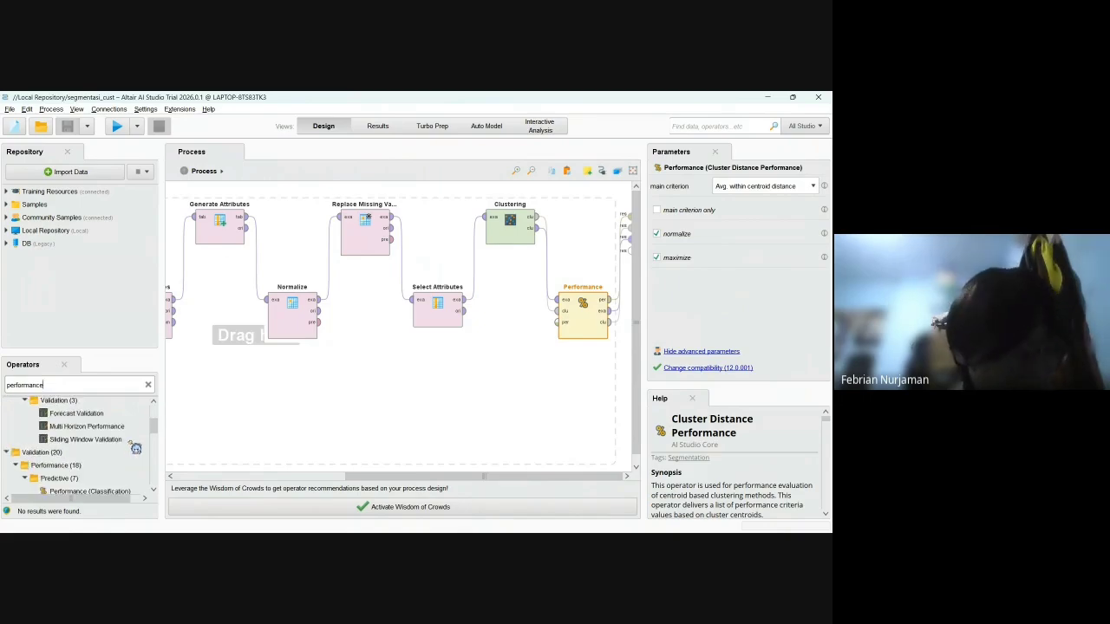
{"action": "scroll", "coordinate": [136, 452], "scroll_direction": "down", "scroll_amount": 3}
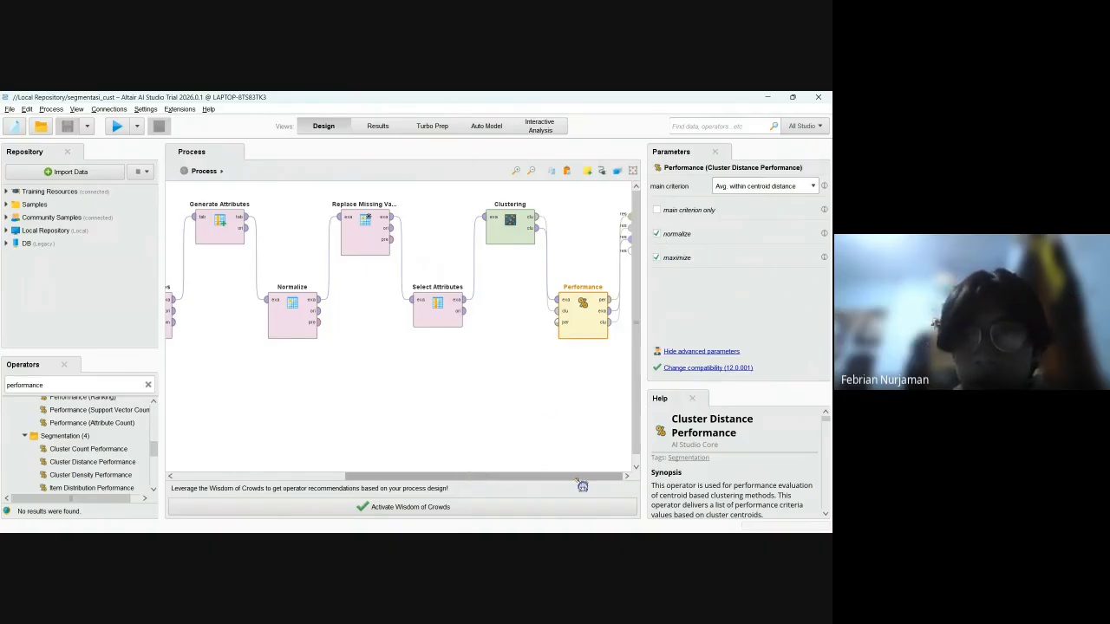
- Run the segmentasi_cust process and sort the clustered ExampleSet by the cluster column in ascending order
{"action": "left_click_drag", "start_coordinate": [578, 478], "coordinate": [634, 463]}
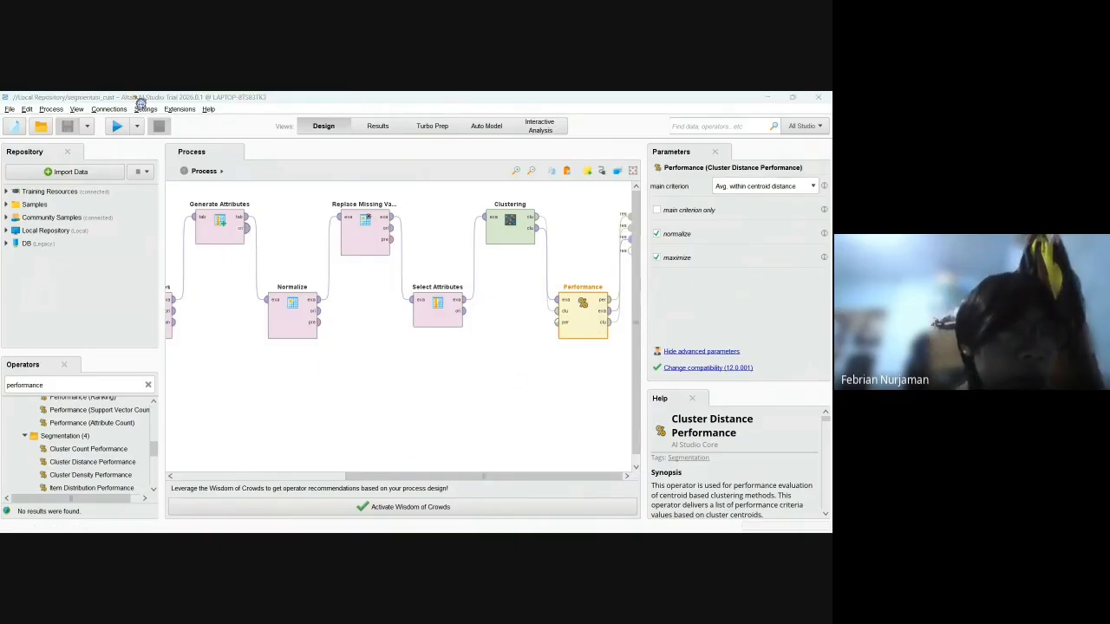
{"action": "left_click", "coordinate": [116, 126]}
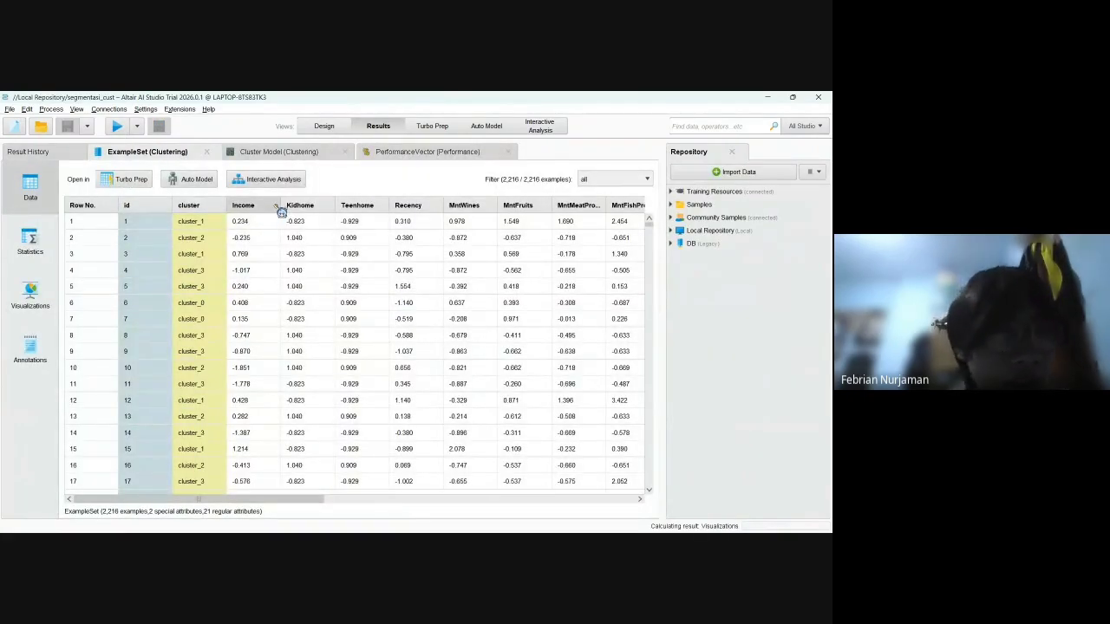
{"action": "left_click", "coordinate": [193, 210]}
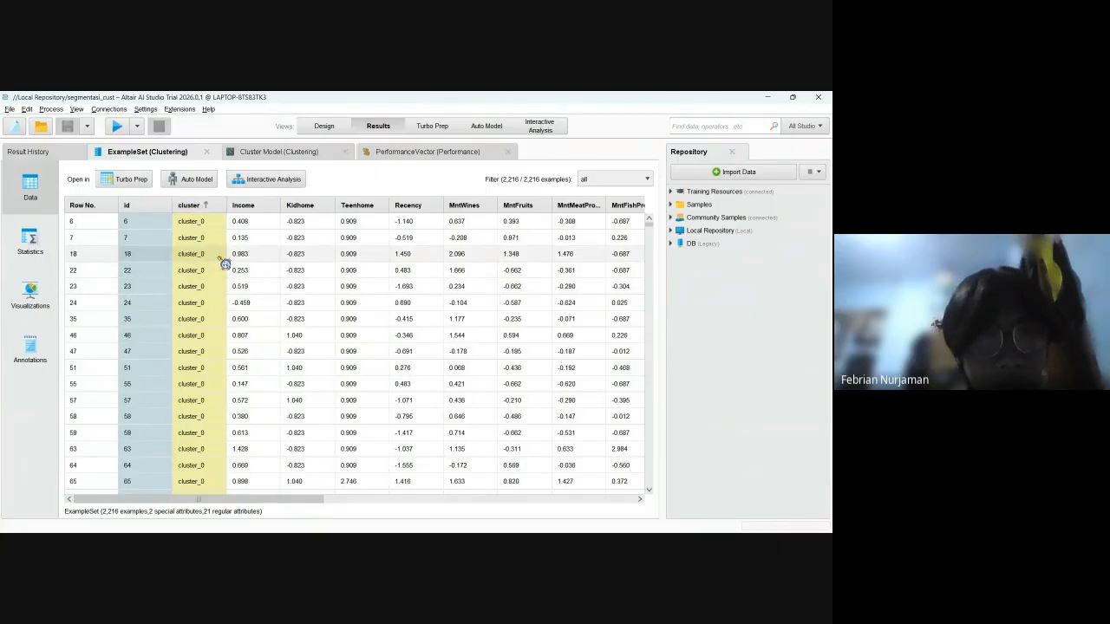
{"action": "scroll", "coordinate": [260, 271], "scroll_direction": "down", "scroll_amount": 6}
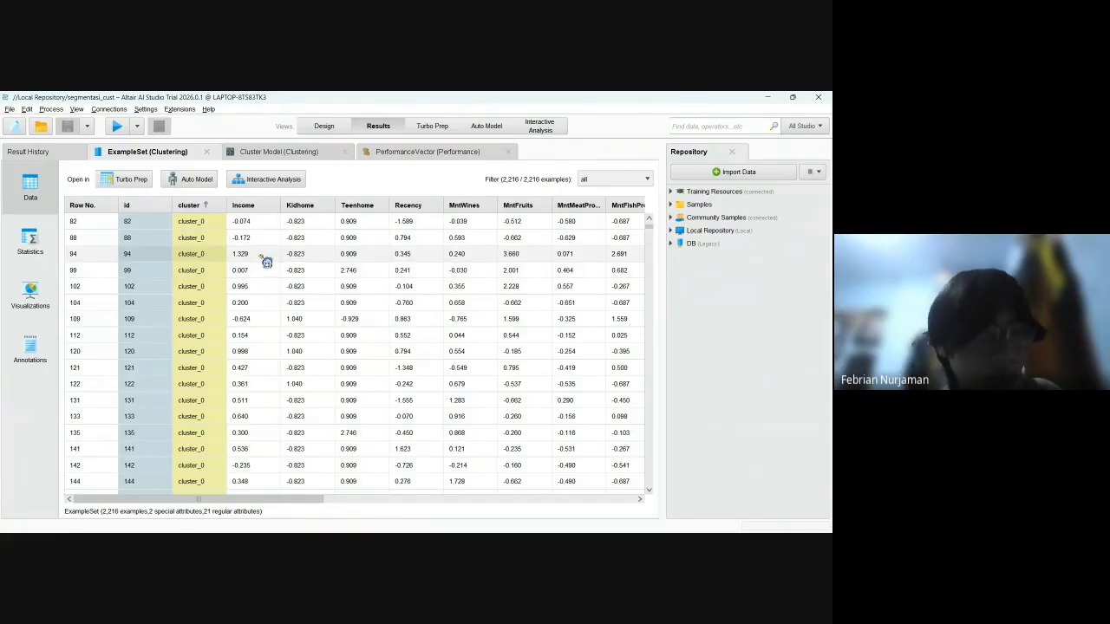
- Examine the clustered ExampleSet's attribute statistics and its scatter plot of MntMeatProducts coloured by cluster
{"action": "left_click", "coordinate": [31, 243]}
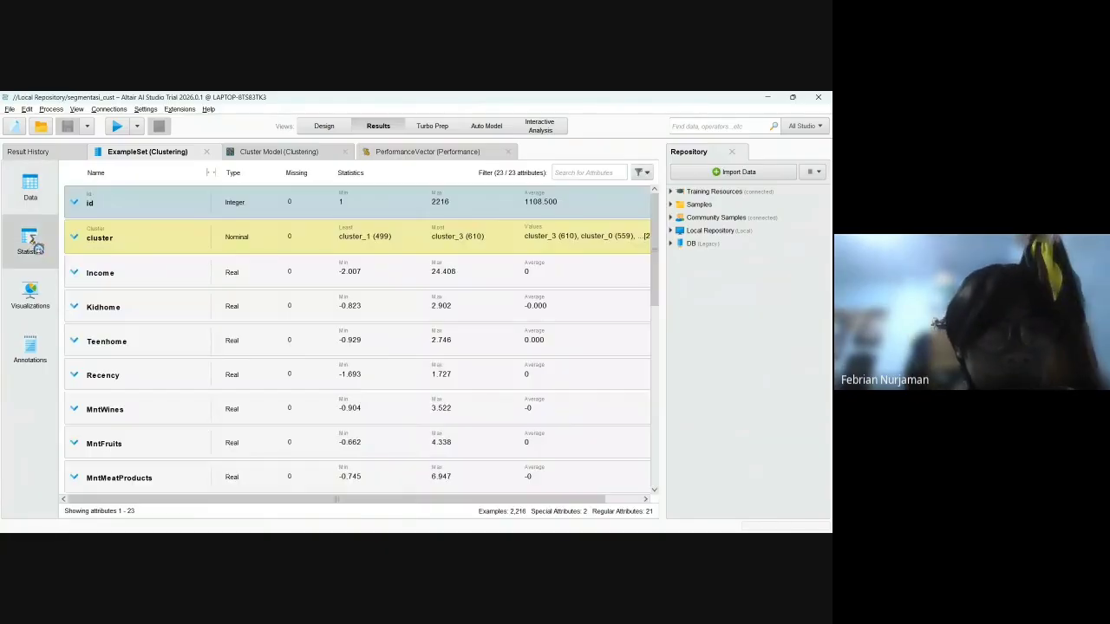
{"action": "scroll", "coordinate": [228, 308], "scroll_direction": "down", "scroll_amount": 5}
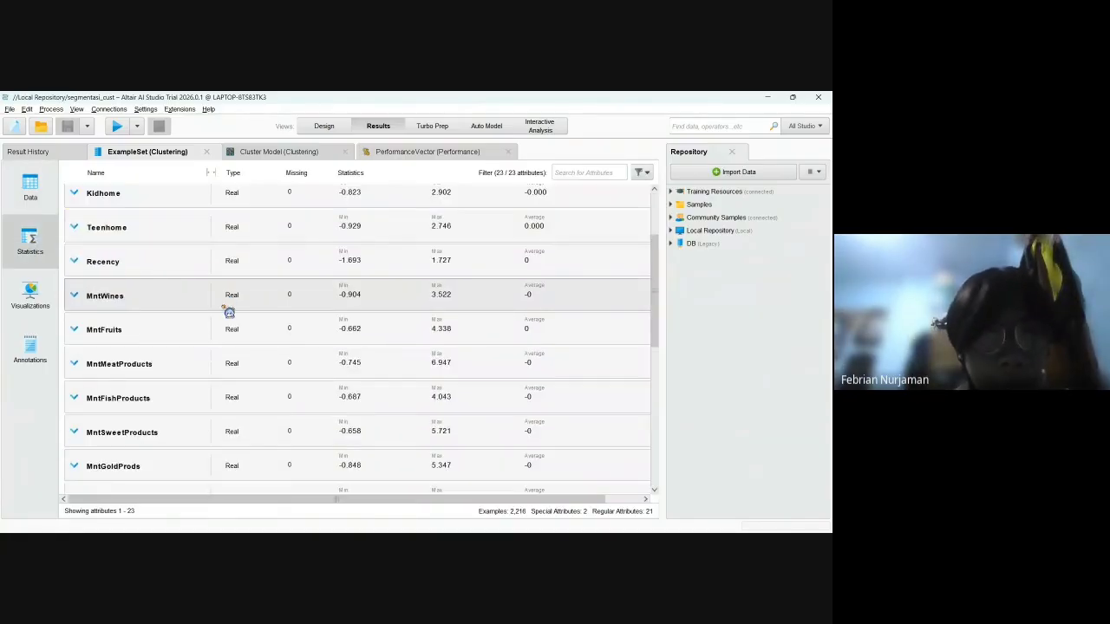
{"action": "left_click", "coordinate": [39, 314]}
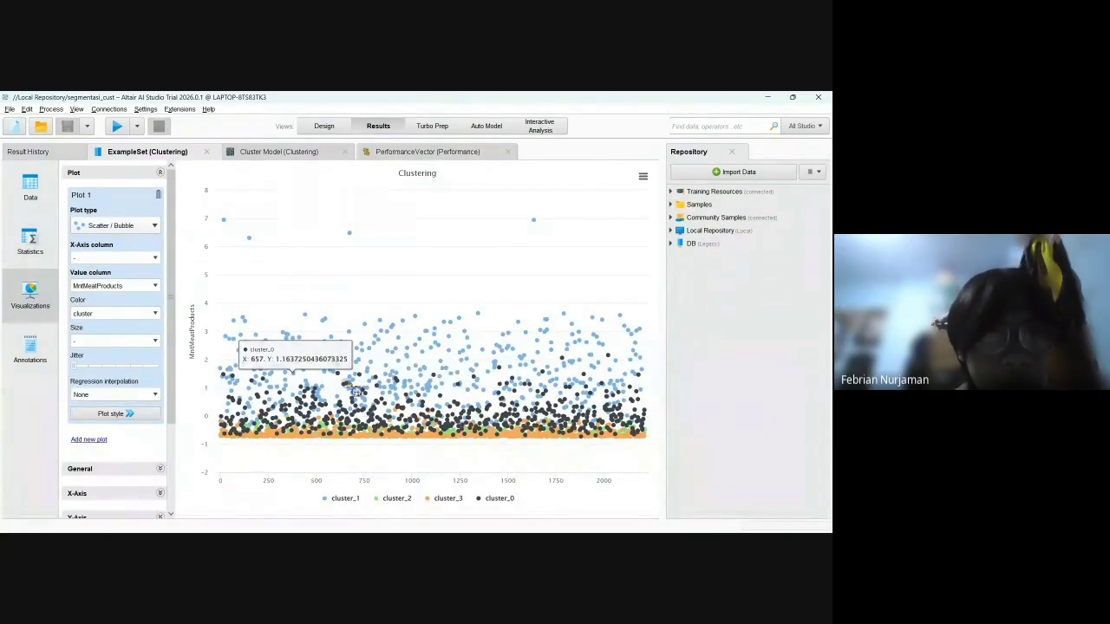
{"action": "left_click", "coordinate": [30, 354]}
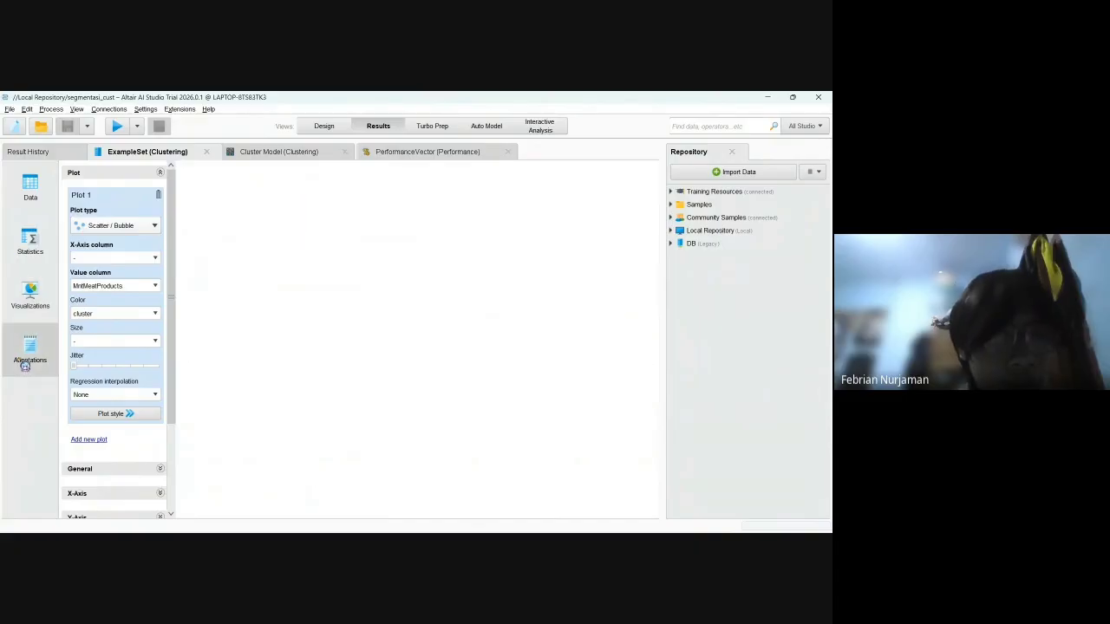
{"action": "left_click", "coordinate": [33, 310]}
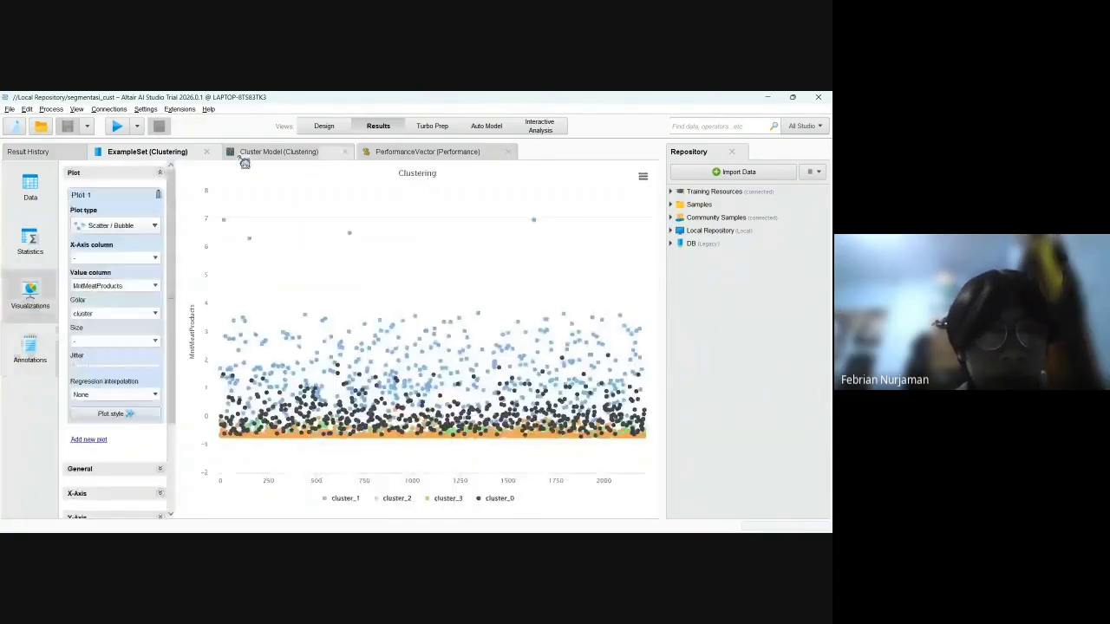
- Open the Cluster Model result and examine the number of items in each cluster
{"action": "left_click", "coordinate": [250, 152]}
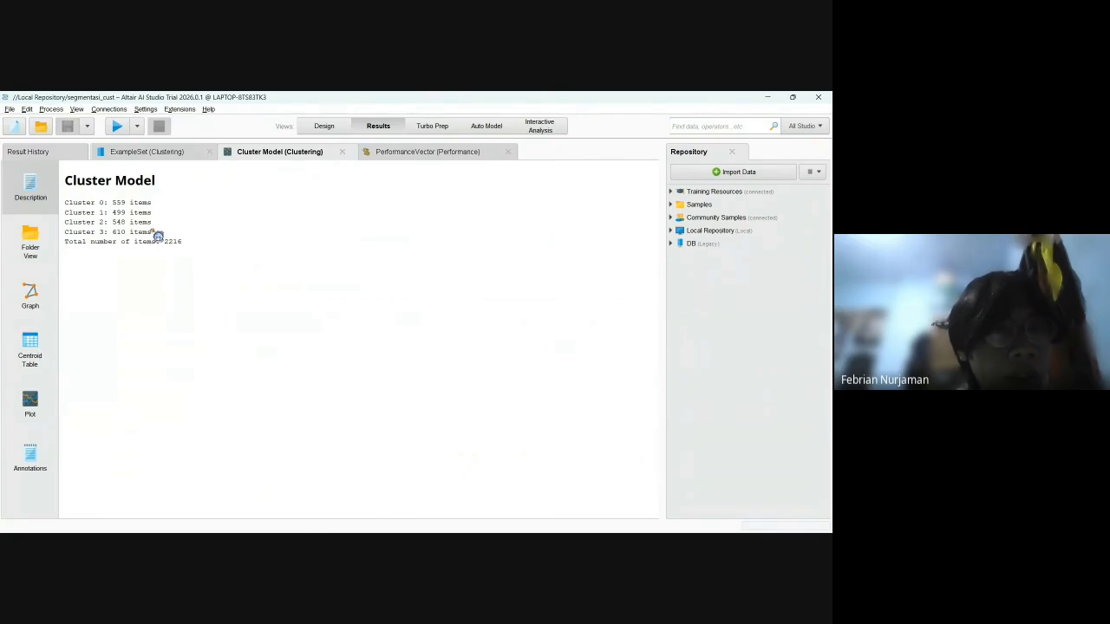
{"action": "left_click_drag", "start_coordinate": [156, 235], "coordinate": [156, 213]}
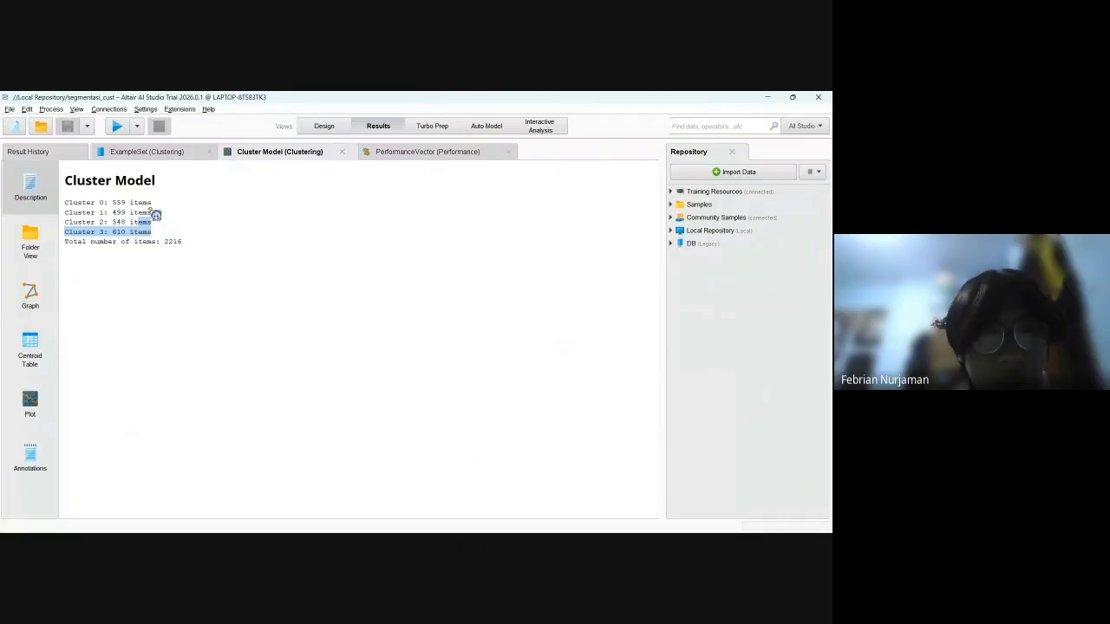
{"action": "left_click", "coordinate": [111, 206]}
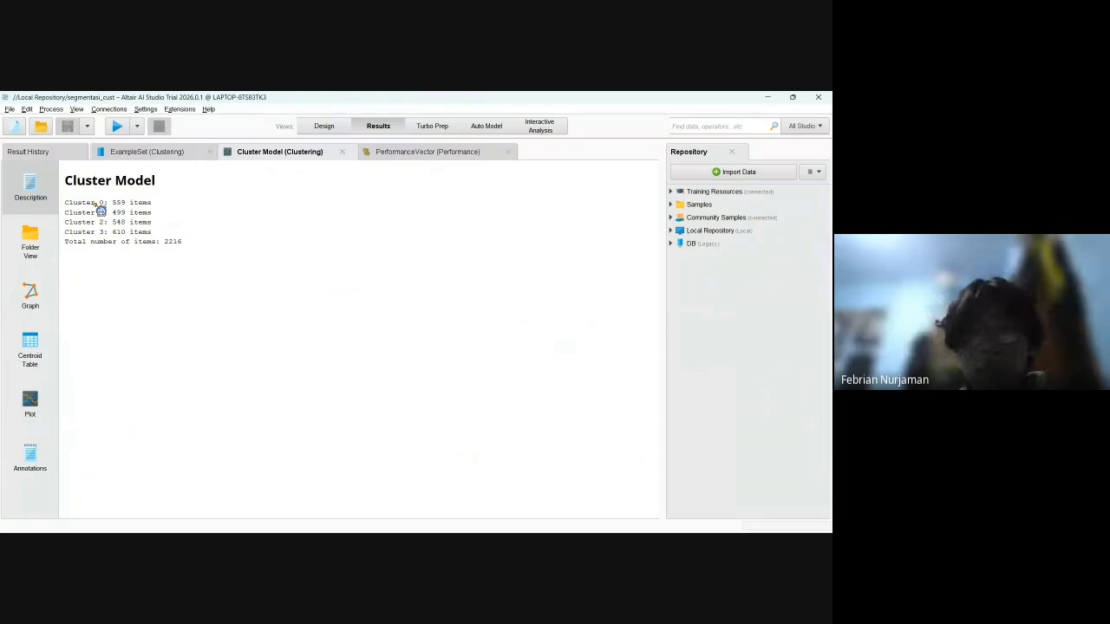
- Open the PerformanceVector result and examine the overall average within centroid distance, highlighting its value
{"action": "left_click", "coordinate": [406, 152]}
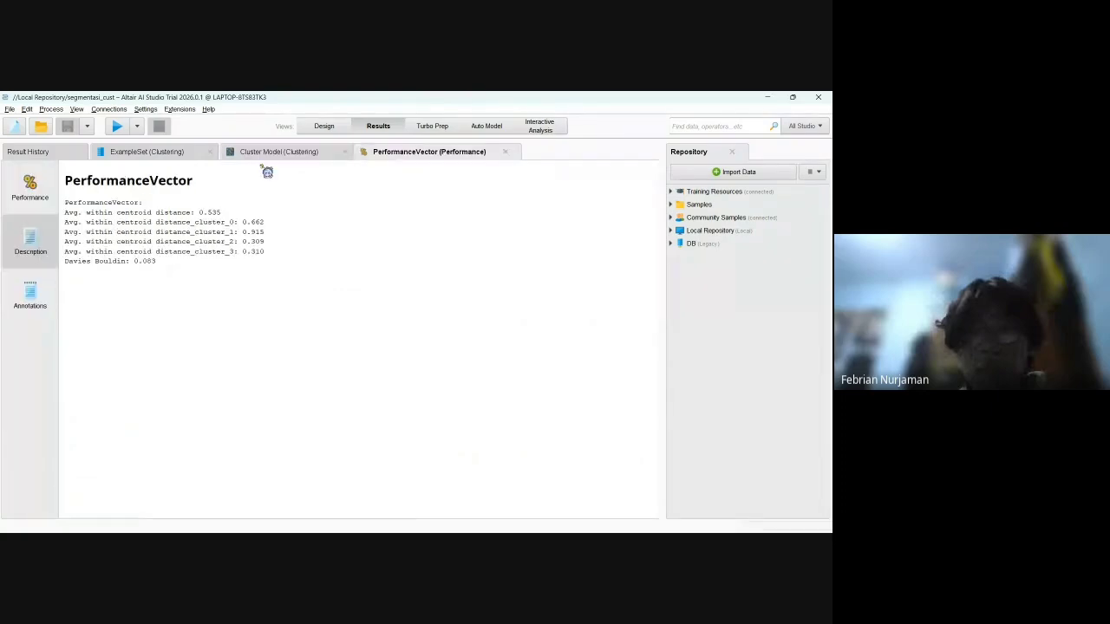
{"action": "double_click", "coordinate": [209, 212]}
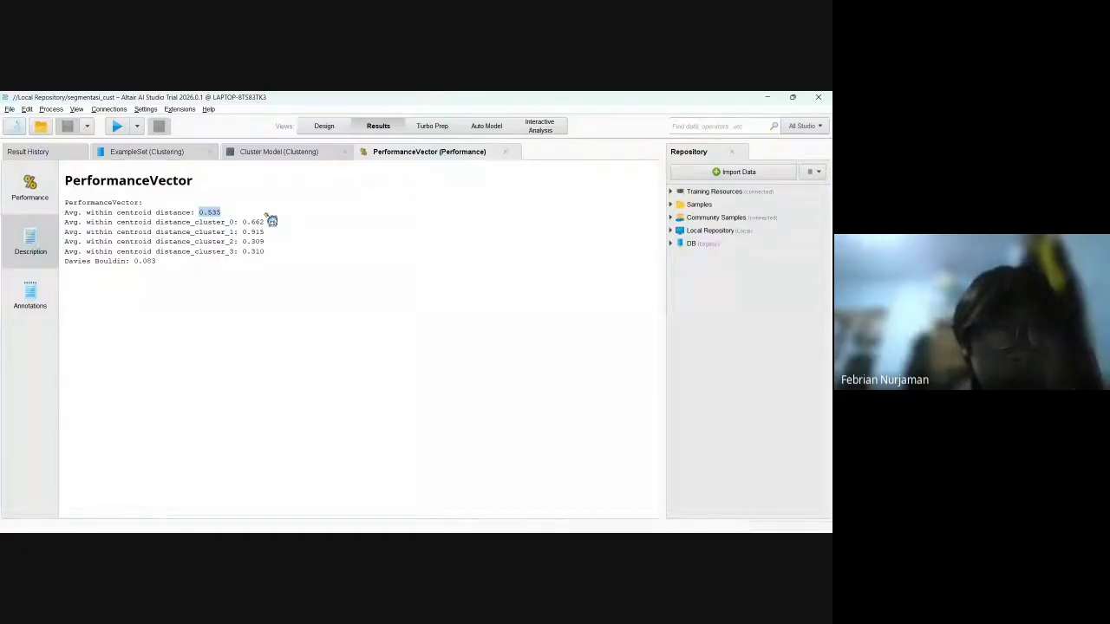
{"action": "left_click", "coordinate": [242, 217]}
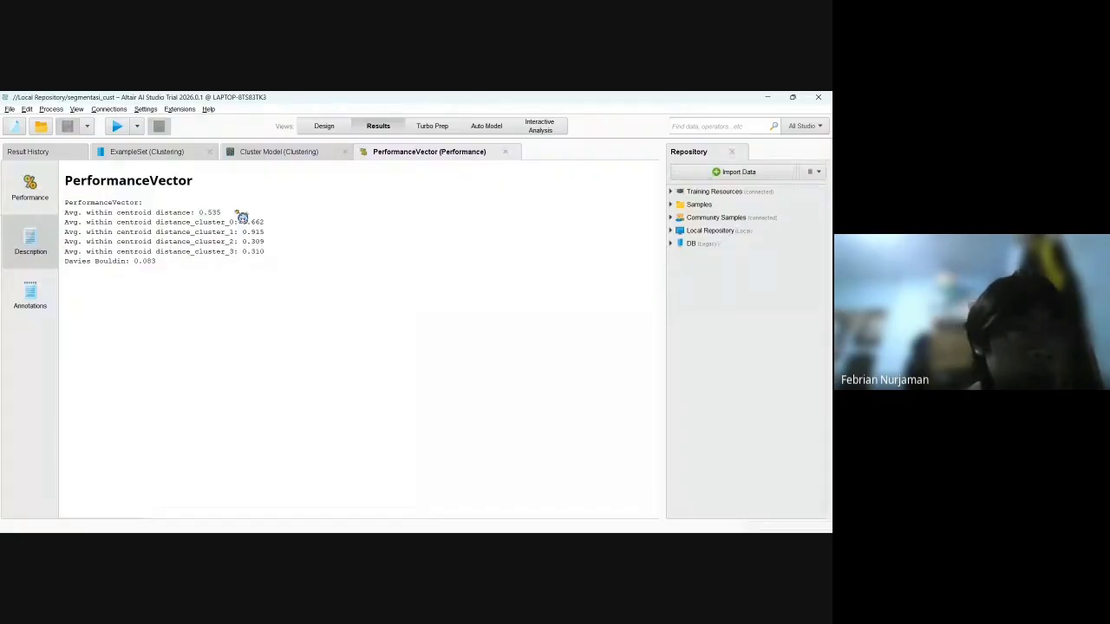
{"action": "double_click", "coordinate": [206, 215]}
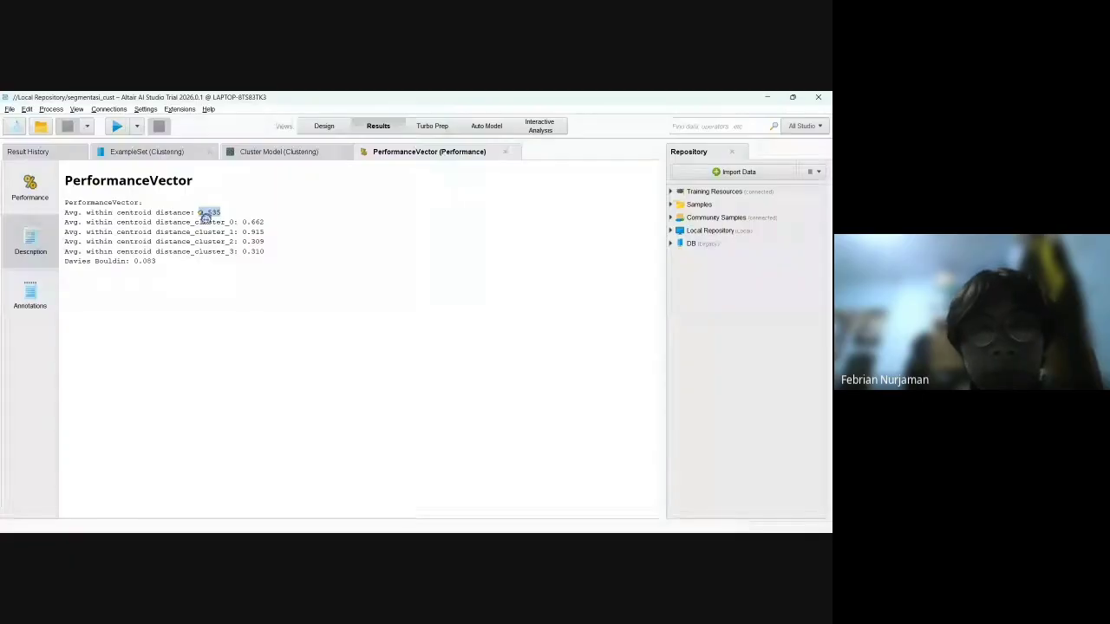
{"action": "left_click", "coordinate": [303, 240]}
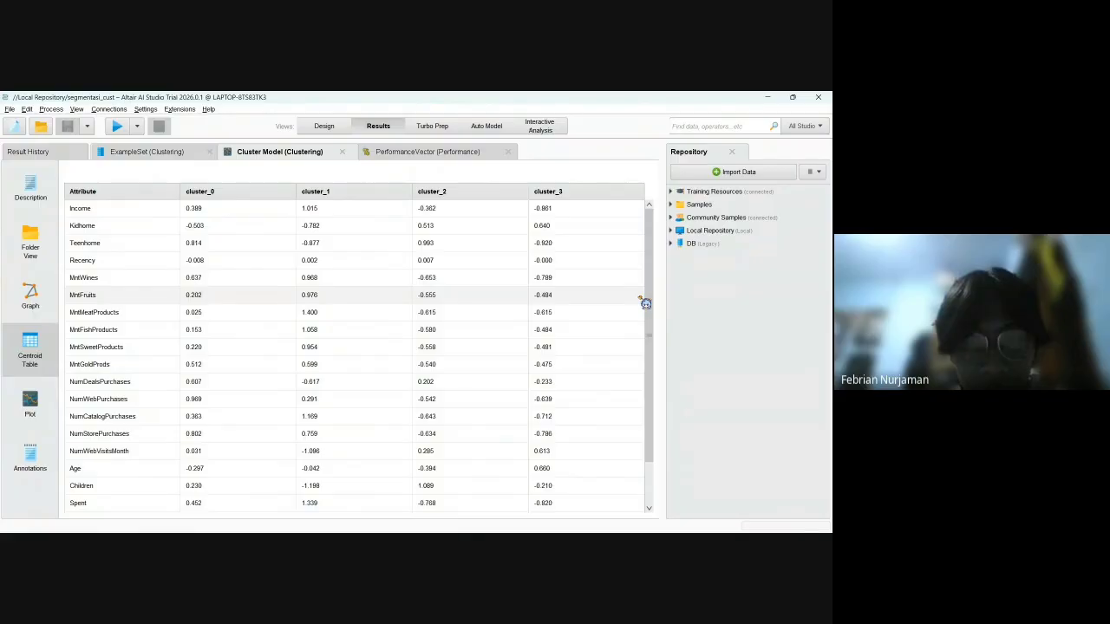
- Switch from Altair AI Studio to another open window
{"action": "key", "text": "alt+Tab"}
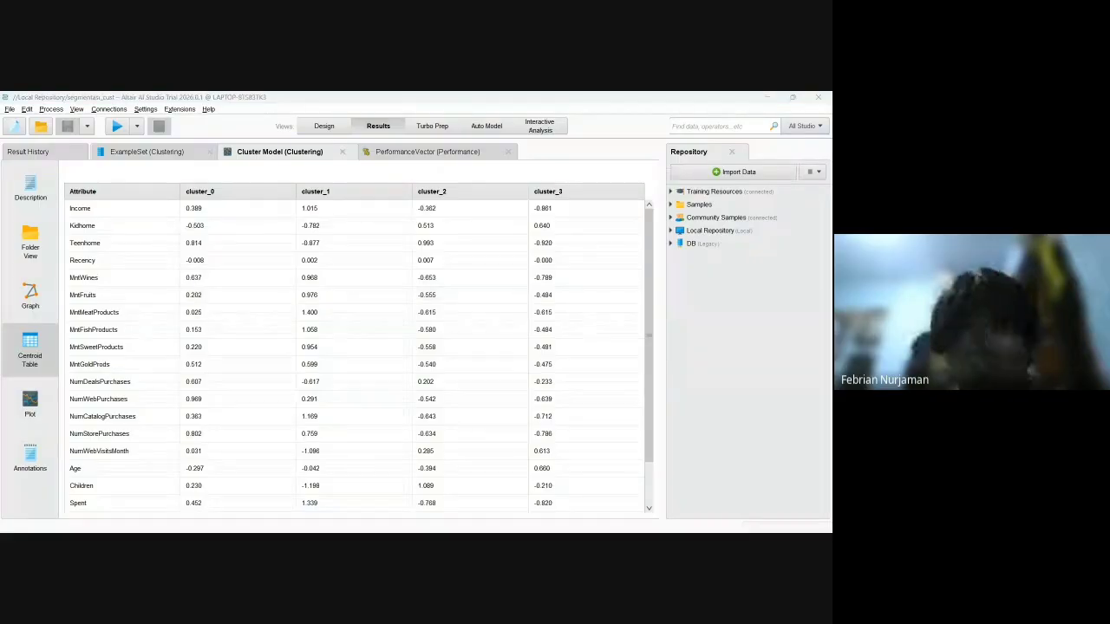